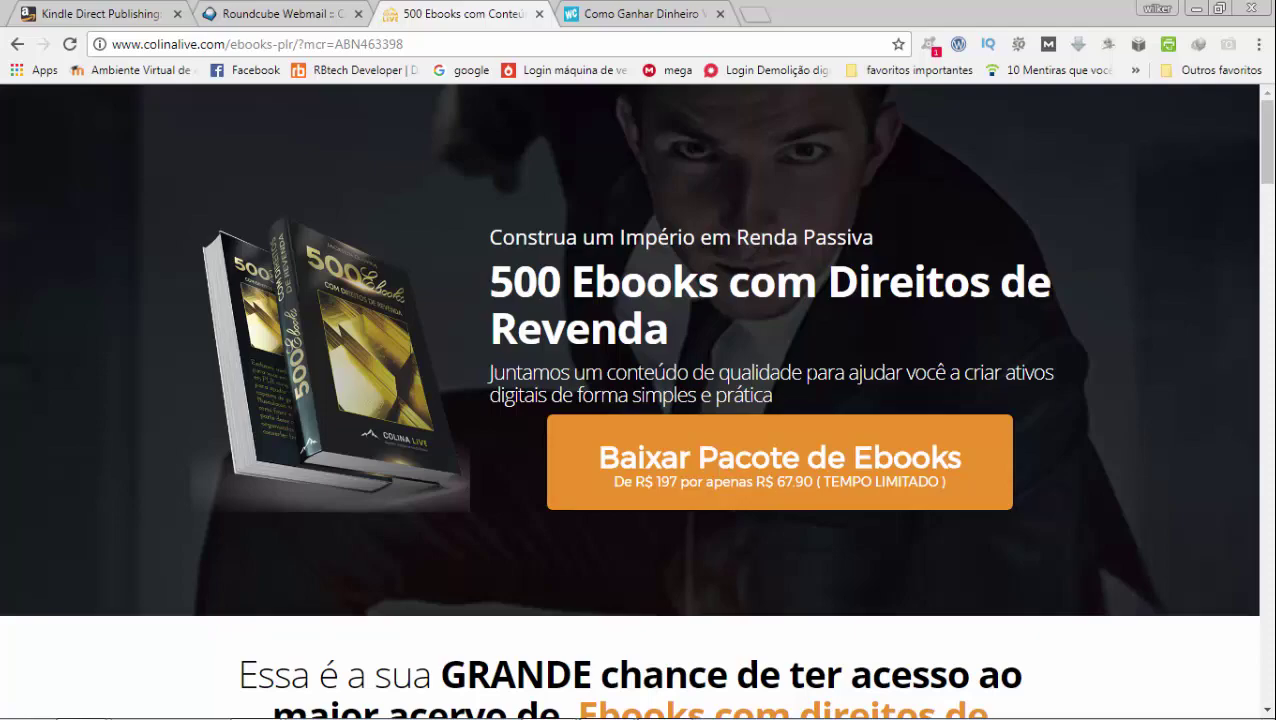
Scroll over the Colina Live ebook pack page, then go back to the KDP bookshelf
{"action": "scroll", "coordinate": [812, 373], "scroll_direction": "down", "scroll_amount": 15}
{"action": "scroll", "coordinate": [812, 373], "scroll_direction": "up", "scroll_amount": 3}
{"action": "scroll", "coordinate": [812, 373], "scroll_direction": "up", "scroll_amount": 15}
{"action": "left_click", "coordinate": [128, 14]}
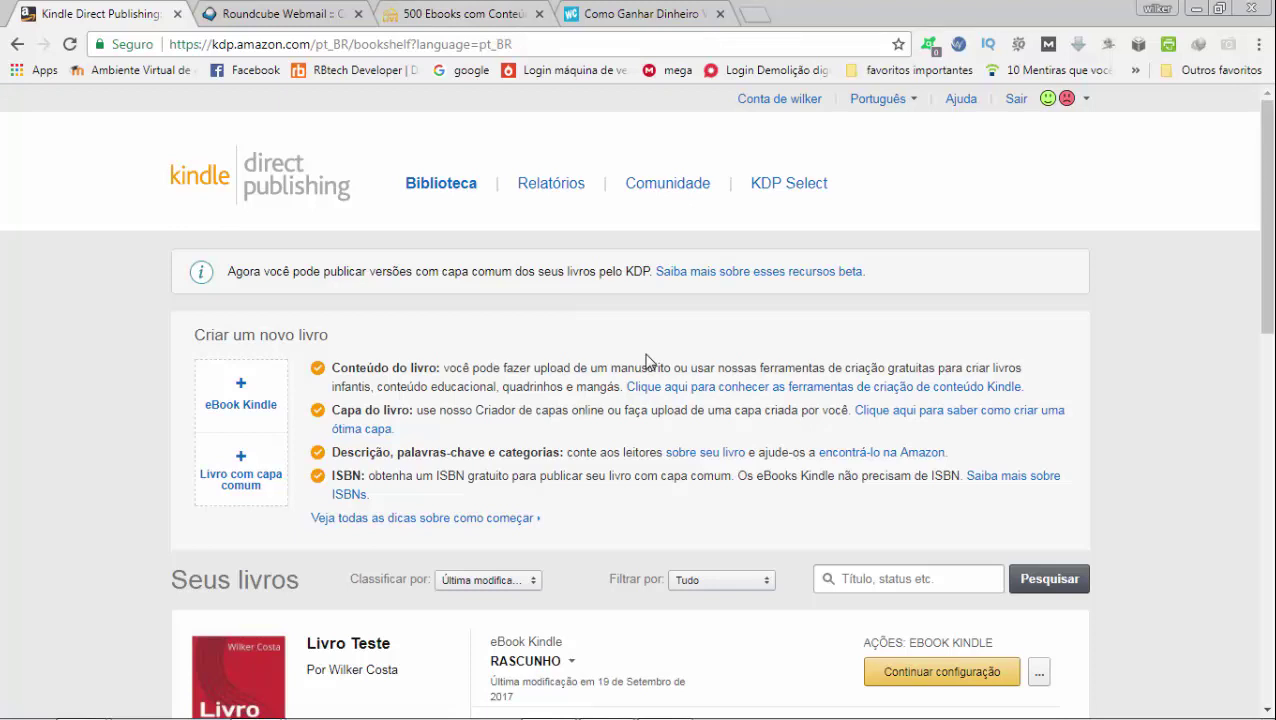
Create a new Kindle eBook from the bookshelf and scroll into its details form
{"action": "left_click", "coordinate": [256, 412]}
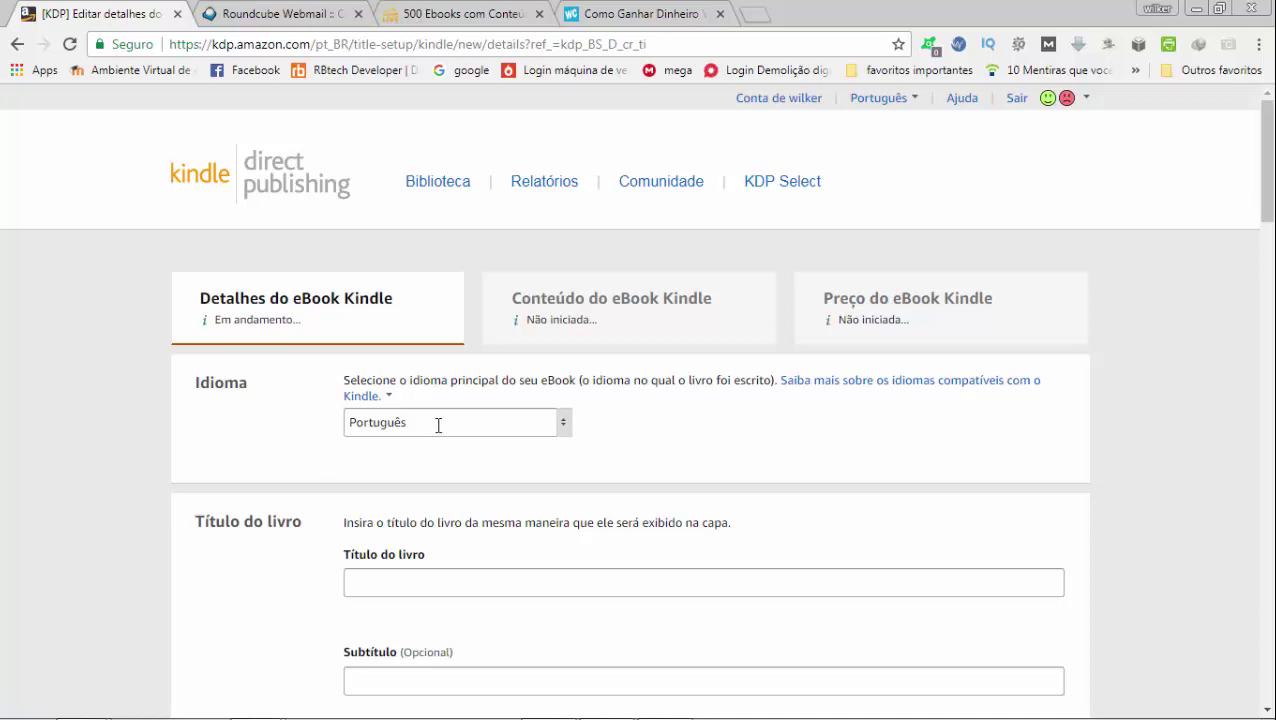
{"action": "scroll", "coordinate": [438, 425], "scroll_direction": "down", "scroll_amount": 3}
Enter 'Livro de teste' as the book title, leaving the subtitle blank
{"action": "left_click", "coordinate": [453, 314]}
{"action": "type", "text": "Livro de teste"}
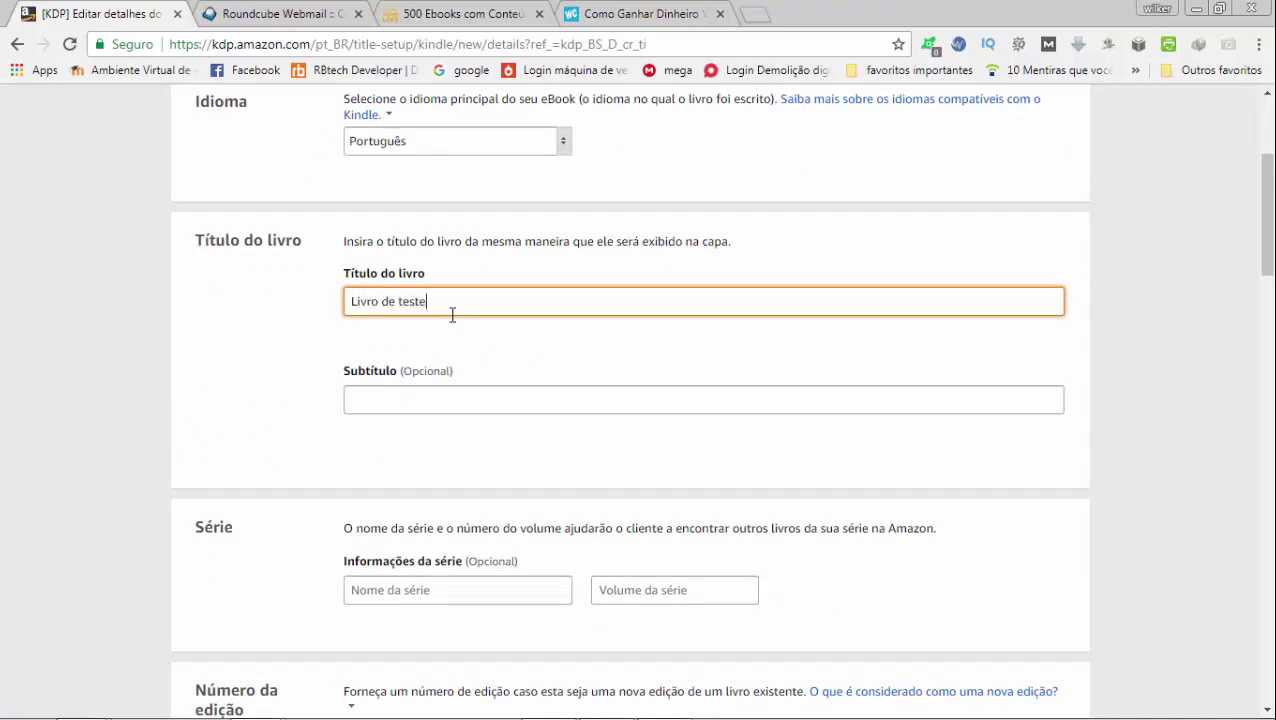
{"action": "key", "text": "Tab"}
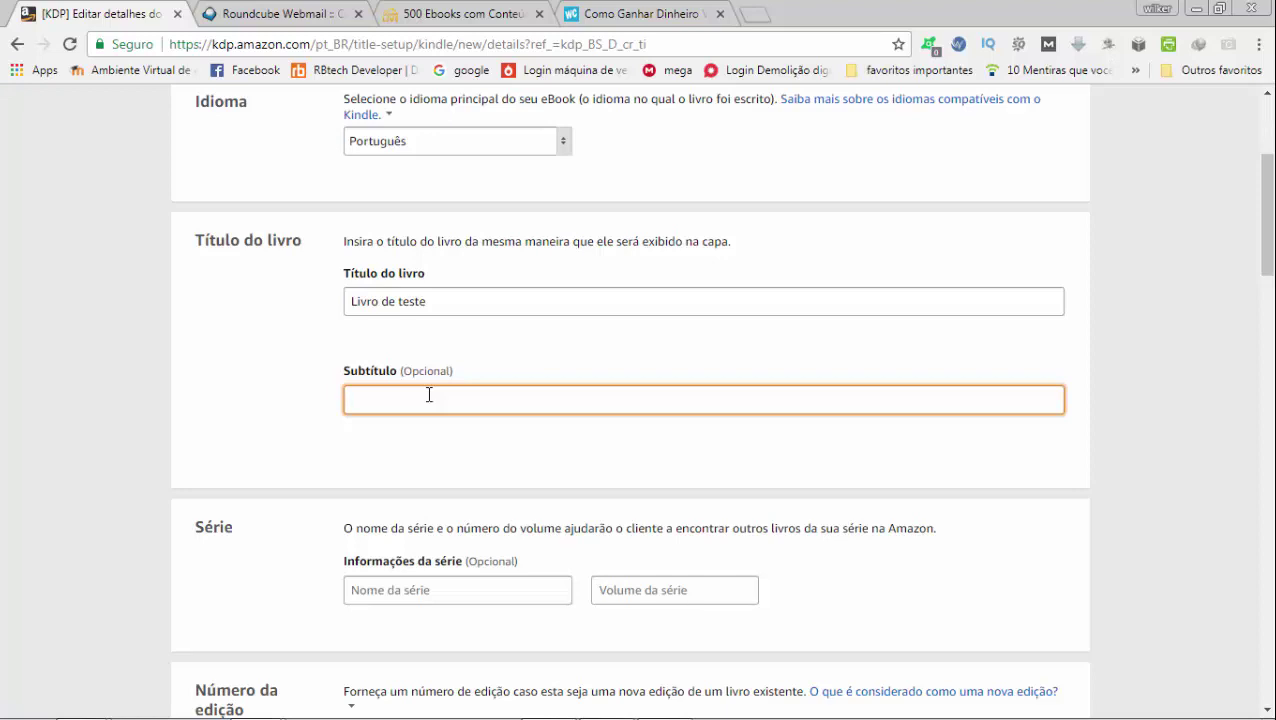
Enter the primary author's first name and surname in the Autor fields
{"action": "scroll", "coordinate": [429, 395], "scroll_direction": "down", "scroll_amount": 2}
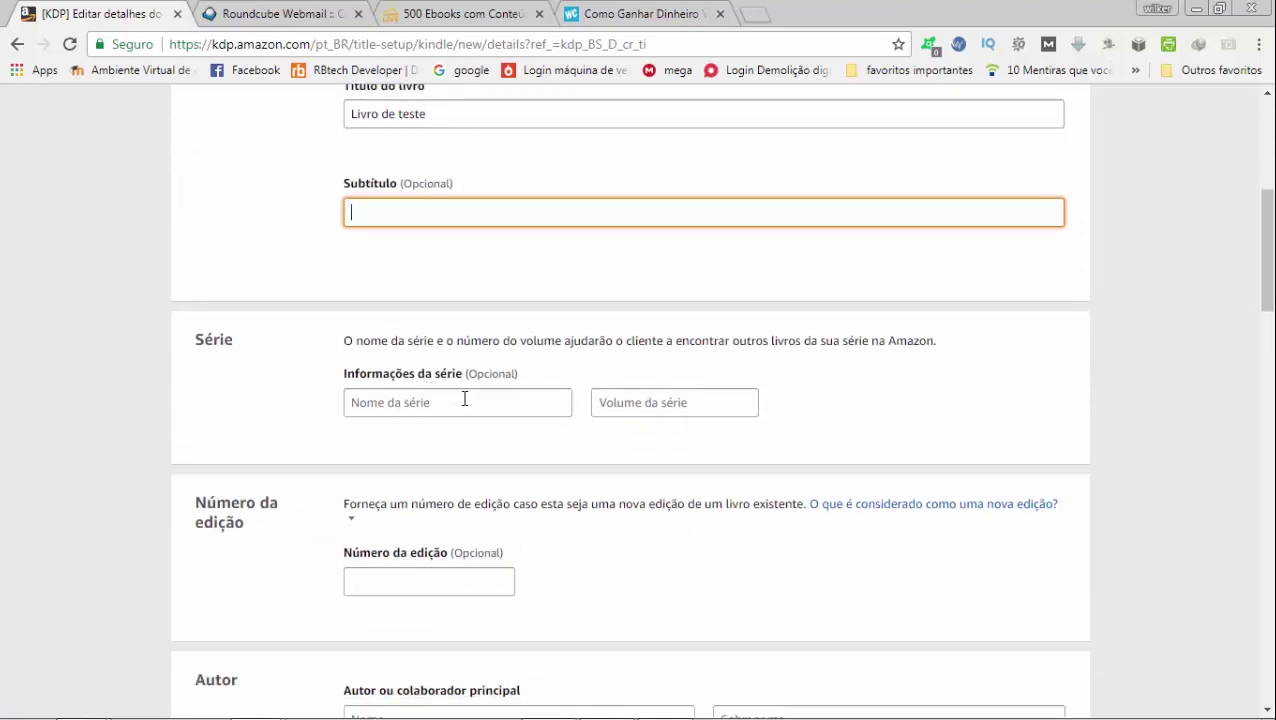
{"action": "scroll", "coordinate": [459, 400], "scroll_direction": "down", "scroll_amount": 2}
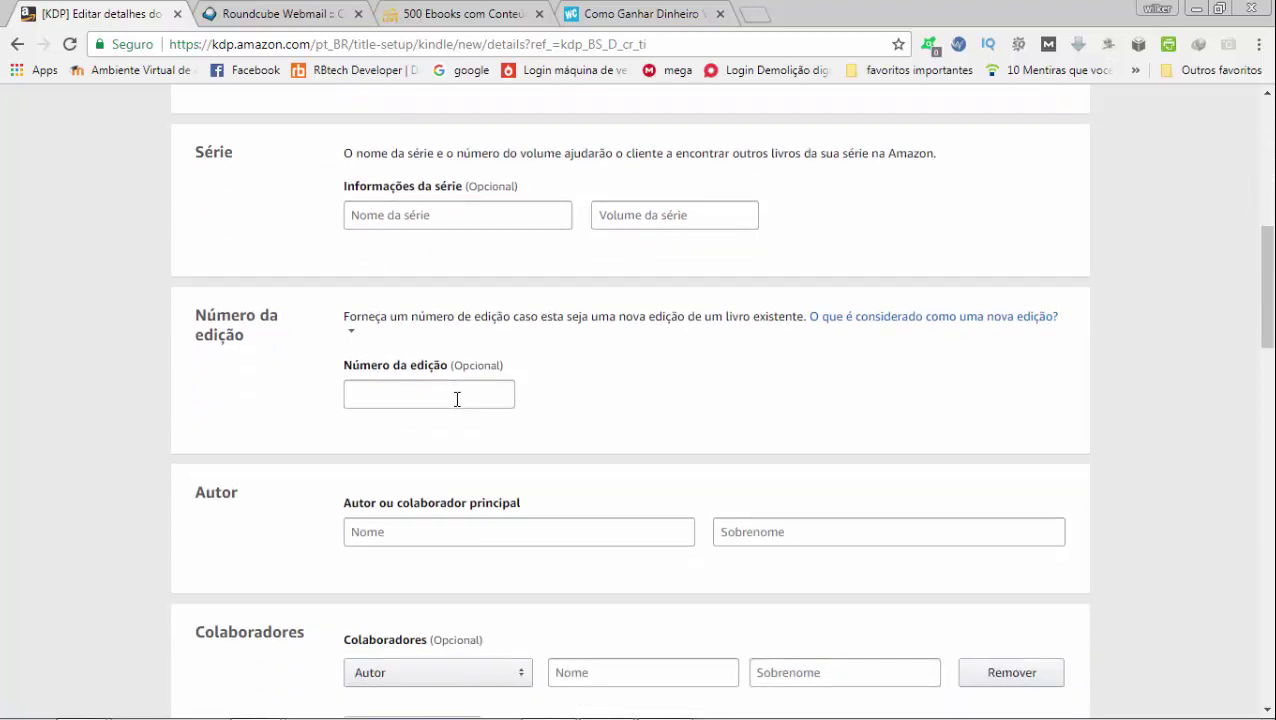
{"action": "scroll", "coordinate": [459, 399], "scroll_direction": "down", "scroll_amount": 2}
{"action": "left_click", "coordinate": [499, 355]}
{"action": "type", "text": "Wilker"}
{"action": "key", "text": "Tab"}
{"action": "type", "text": "Costa"}
{"action": "key", "text": "Tab"}
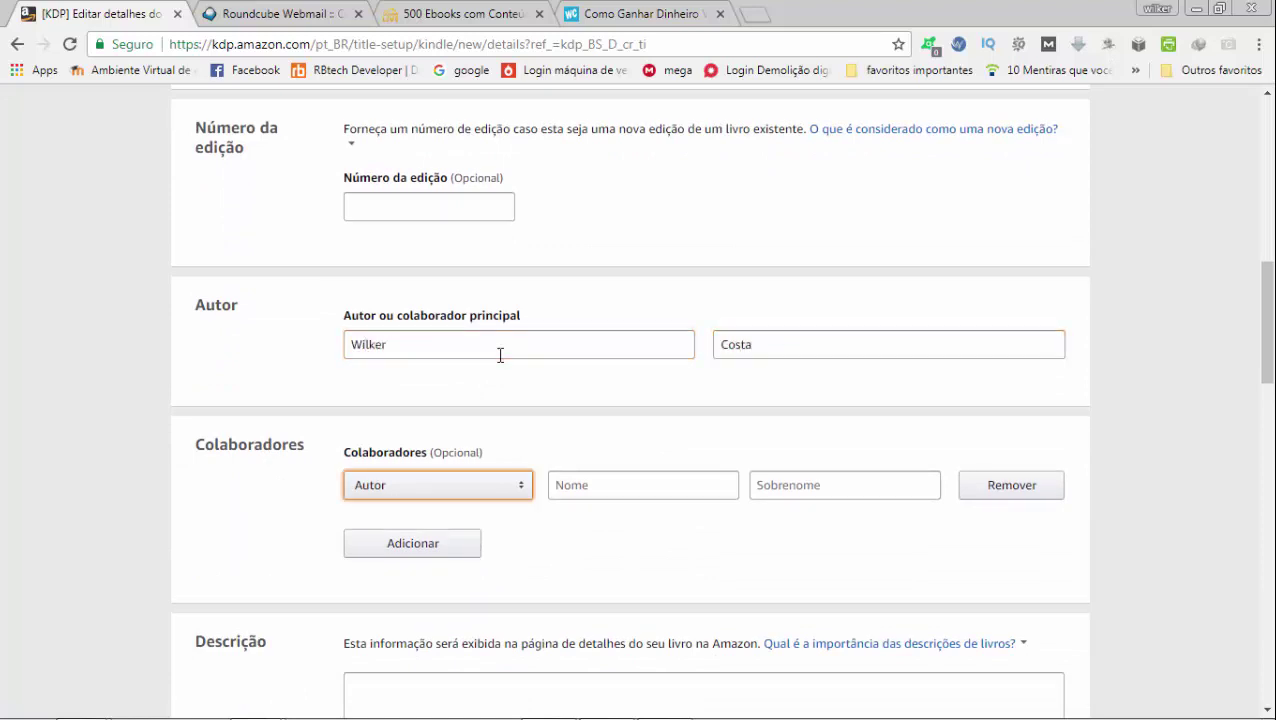
Place the cursor in the empty Descrição box
{"action": "scroll", "coordinate": [499, 355], "scroll_direction": "down", "scroll_amount": 1}
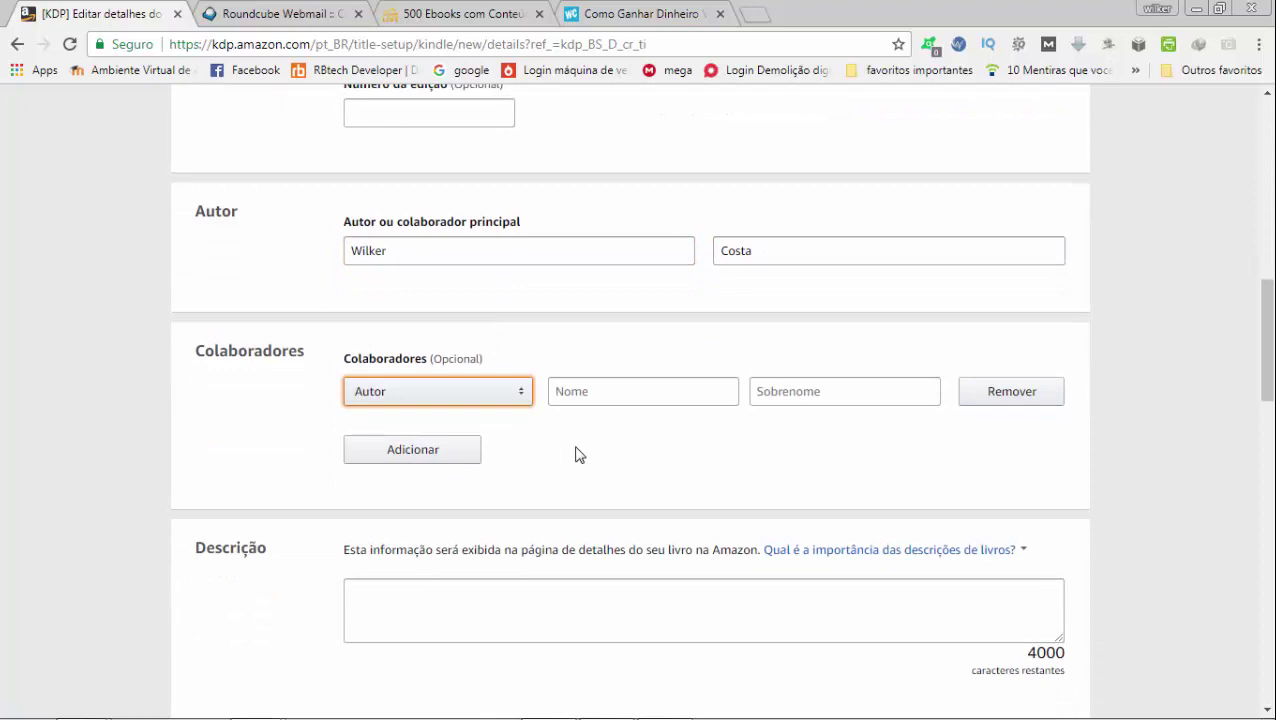
{"action": "scroll", "coordinate": [578, 455], "scroll_direction": "down", "scroll_amount": 1}
{"action": "left_click", "coordinate": [570, 516]}
{"action": "scroll", "coordinate": [570, 516], "scroll_direction": "down", "scroll_amount": 2}
{"action": "left_click", "coordinate": [600, 475]}
{"action": "left_click", "coordinate": [646, 333]}
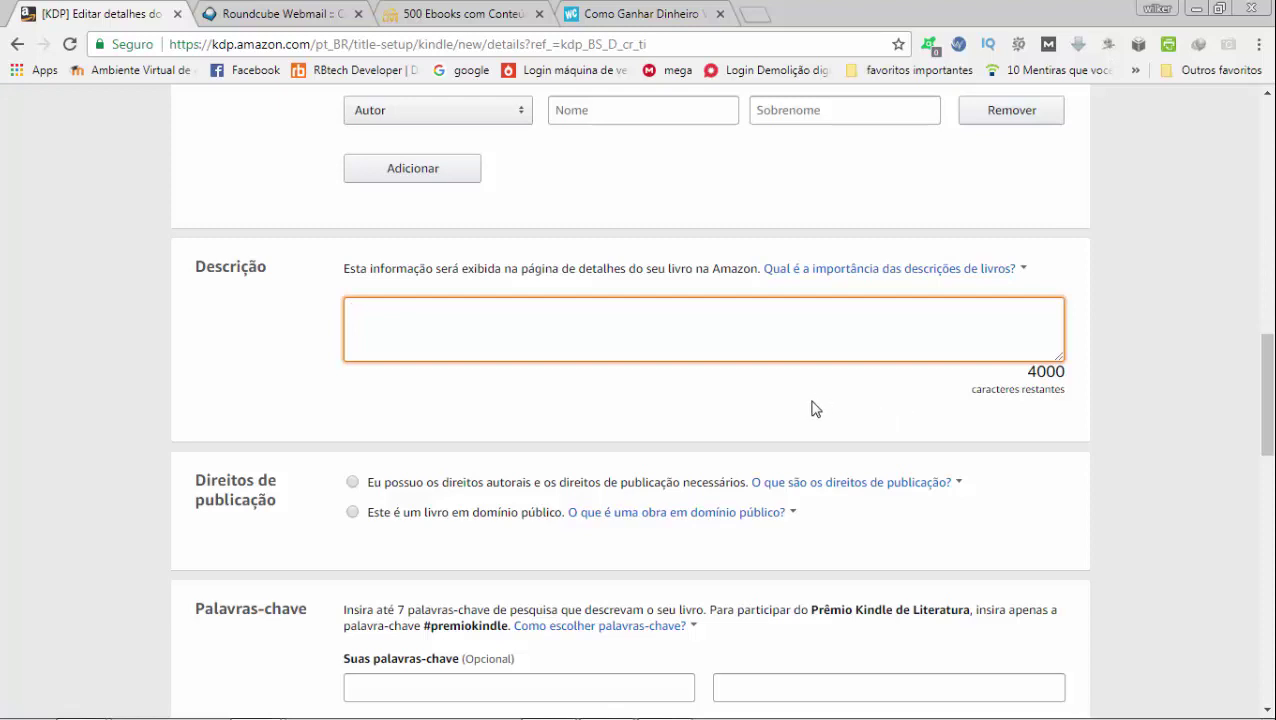
Declare ownership of the copyright and publishing rights, and glance at the keyword advice
{"action": "scroll", "coordinate": [769, 407], "scroll_direction": "down", "scroll_amount": 2}
{"action": "left_click", "coordinate": [367, 298]}
{"action": "scroll", "coordinate": [594, 453], "scroll_direction": "down", "scroll_amount": 1}
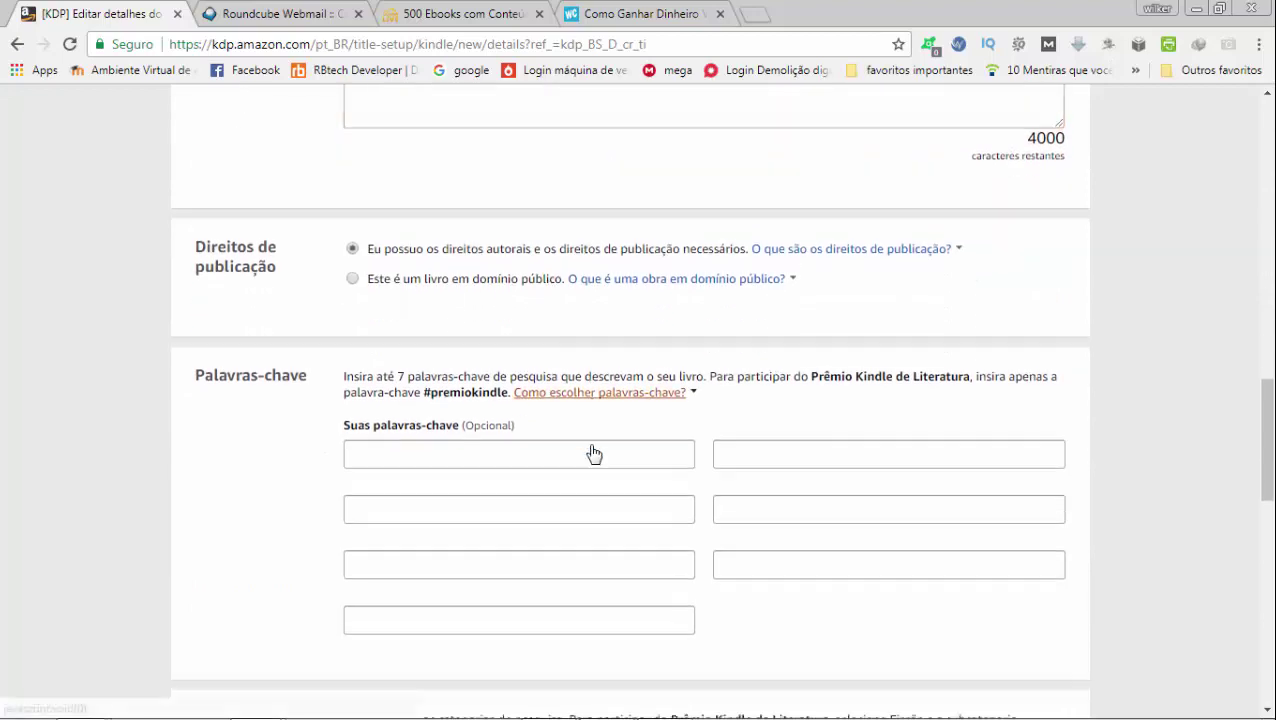
{"action": "scroll", "coordinate": [594, 453], "scroll_direction": "down", "scroll_amount": 2}
{"action": "left_click", "coordinate": [600, 250]}
{"action": "left_click", "coordinate": [360, 313]}
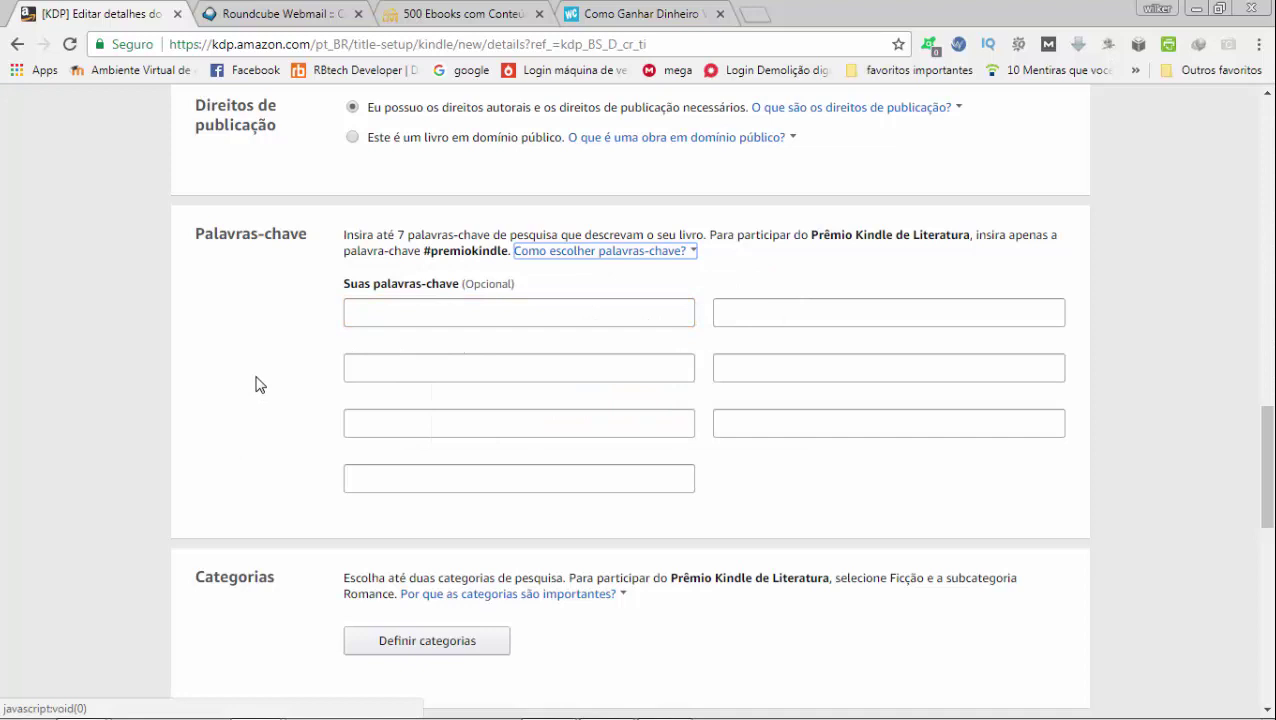
Select the first keyword field, then bring up the Definir categorias picker
{"action": "left_click", "coordinate": [441, 308]}
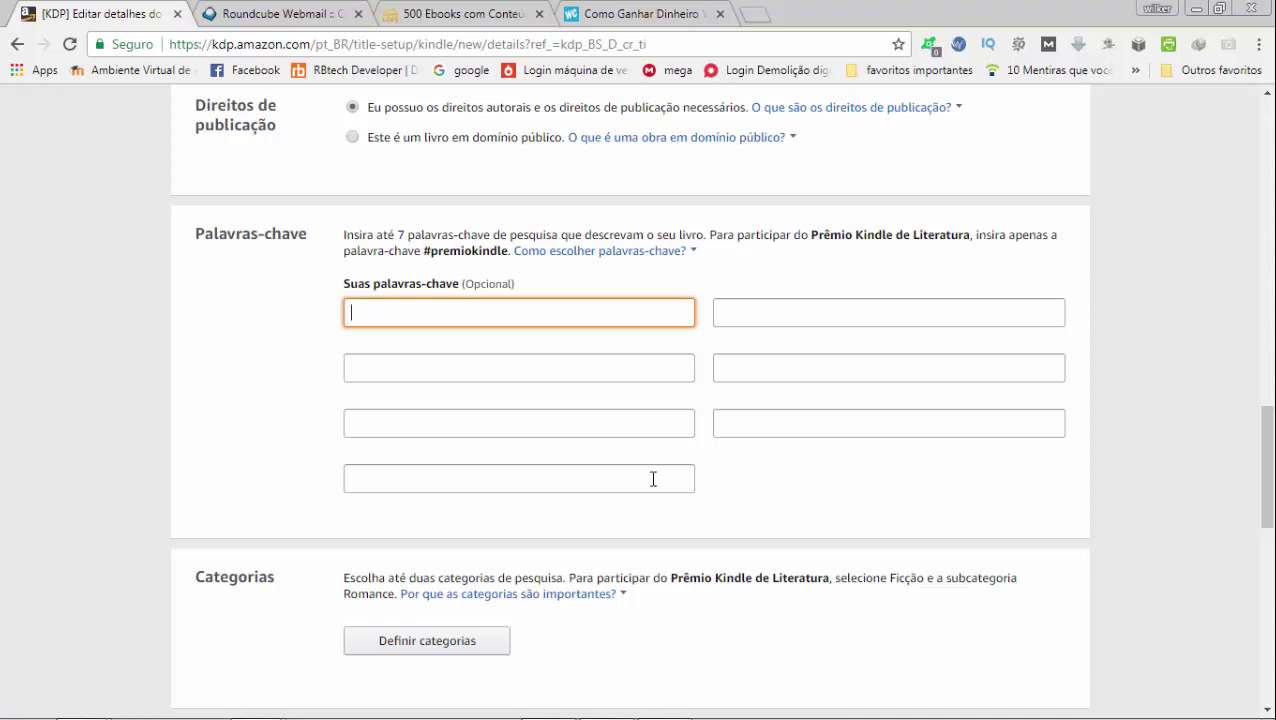
{"action": "scroll", "coordinate": [652, 479], "scroll_direction": "down", "scroll_amount": 2}
{"action": "left_click", "coordinate": [487, 460]}
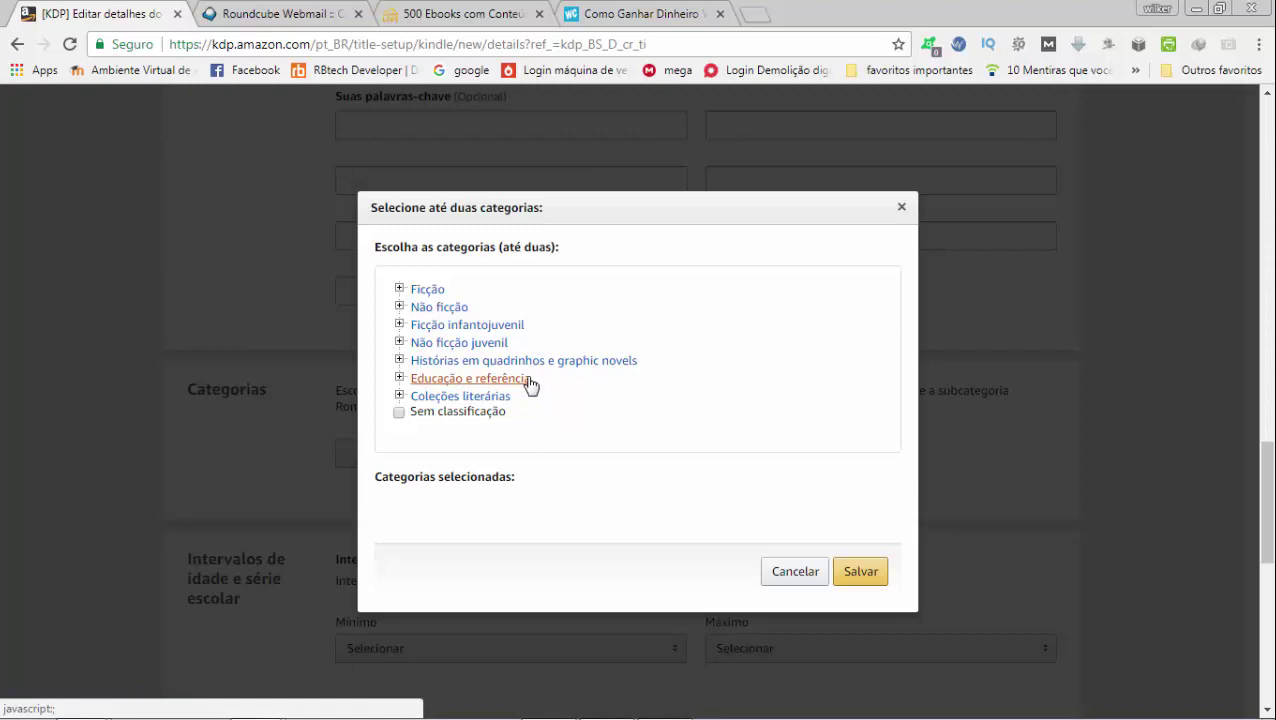
Choose Histórias em quadrinhos e graphic novels > Adaptações as the category and save it
{"action": "left_click_drag", "start_coordinate": [511, 247], "coordinate": [556, 247]}
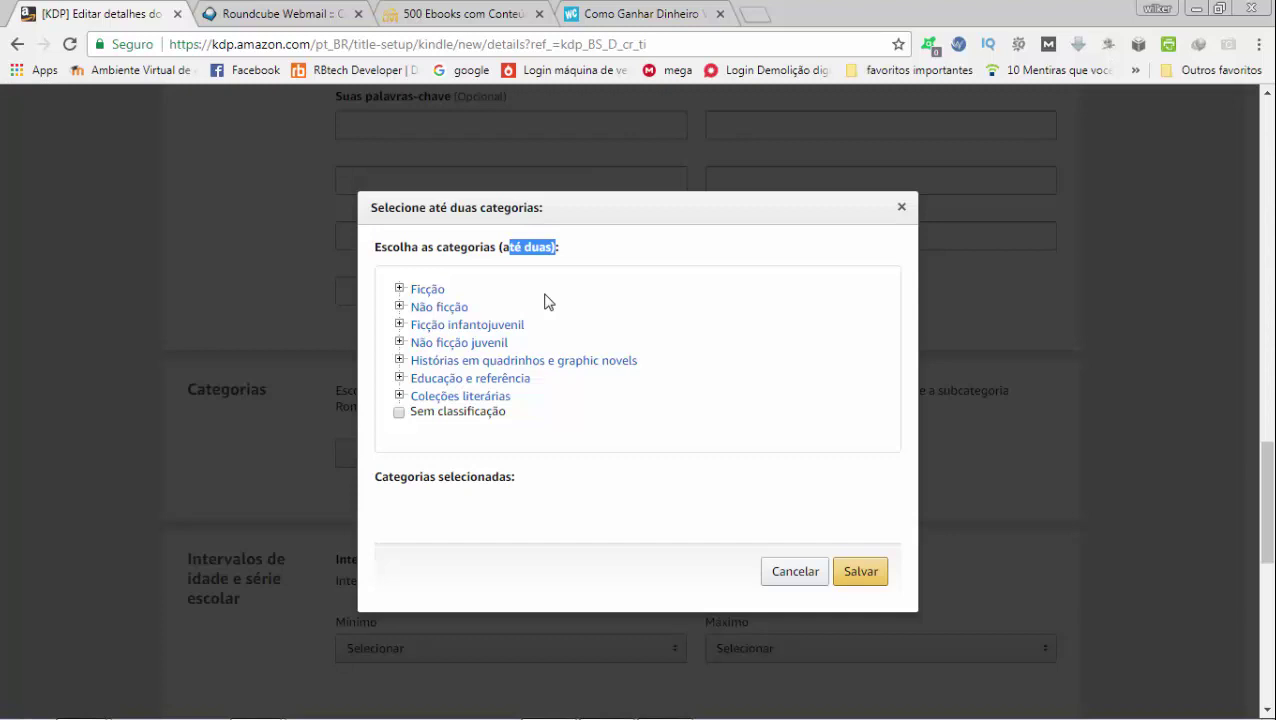
{"action": "left_click", "coordinate": [401, 361]}
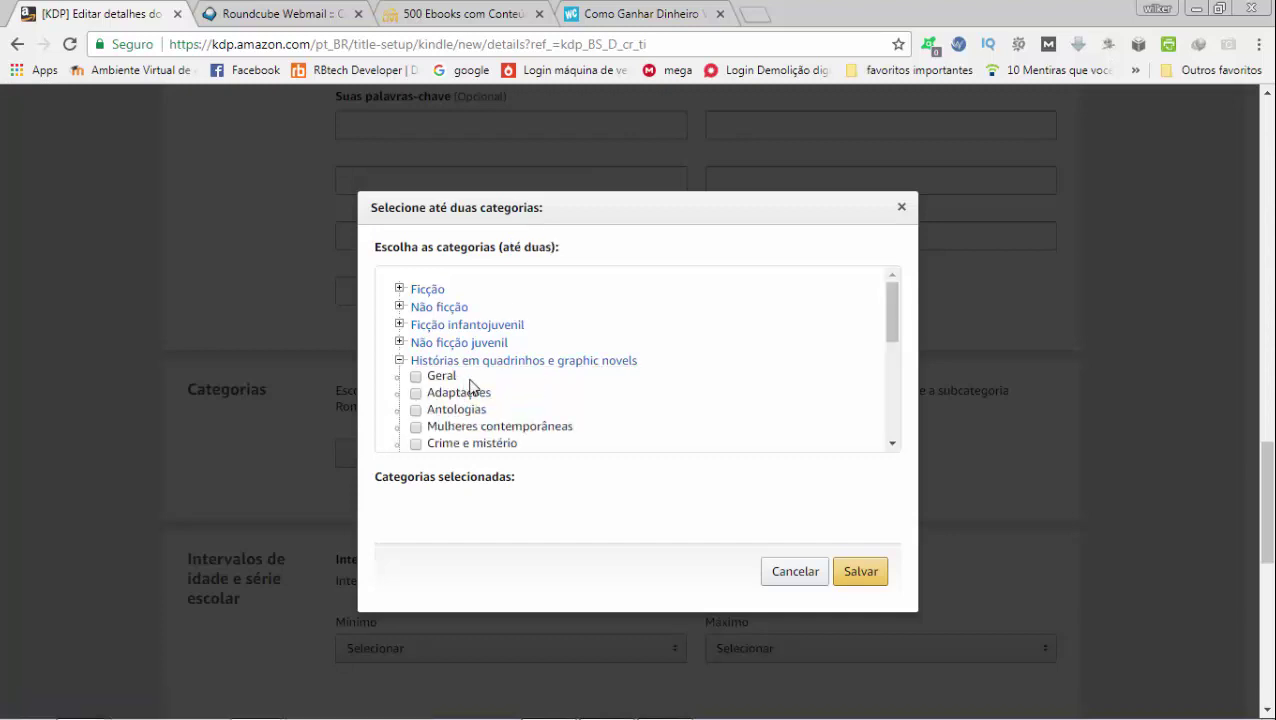
{"action": "left_click", "coordinate": [417, 392]}
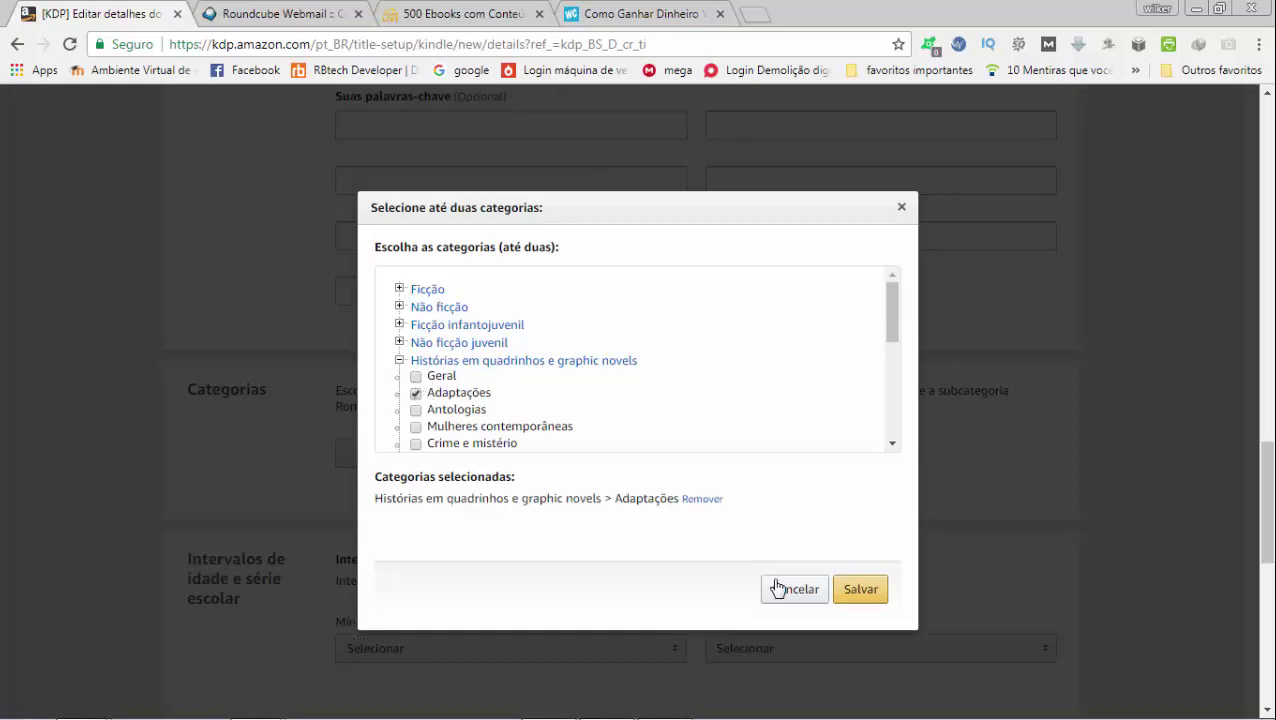
{"action": "left_click", "coordinate": [845, 575]}
{"action": "scroll", "coordinate": [783, 455], "scroll_direction": "down", "scroll_amount": 3}
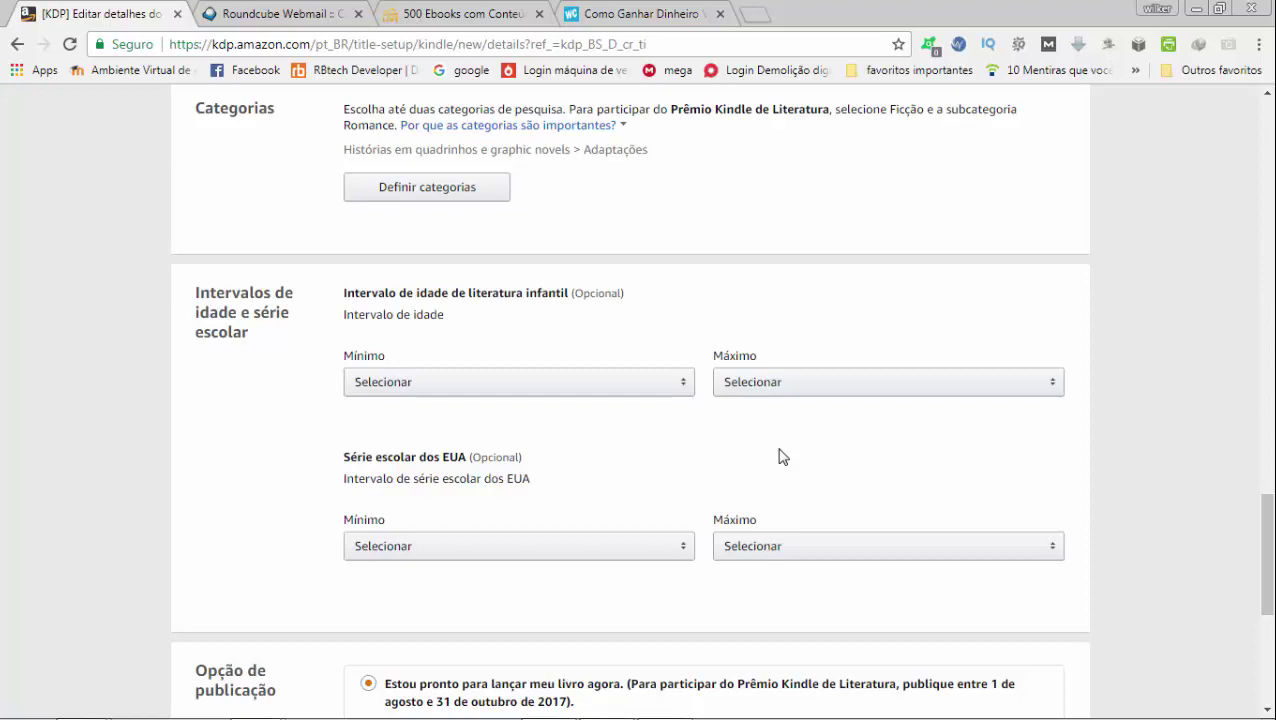
Attempt Salvar e continuar from the bottom of the details page
{"action": "scroll", "coordinate": [783, 455], "scroll_direction": "up", "scroll_amount": 1}
{"action": "scroll", "coordinate": [783, 455], "scroll_direction": "down", "scroll_amount": 2}
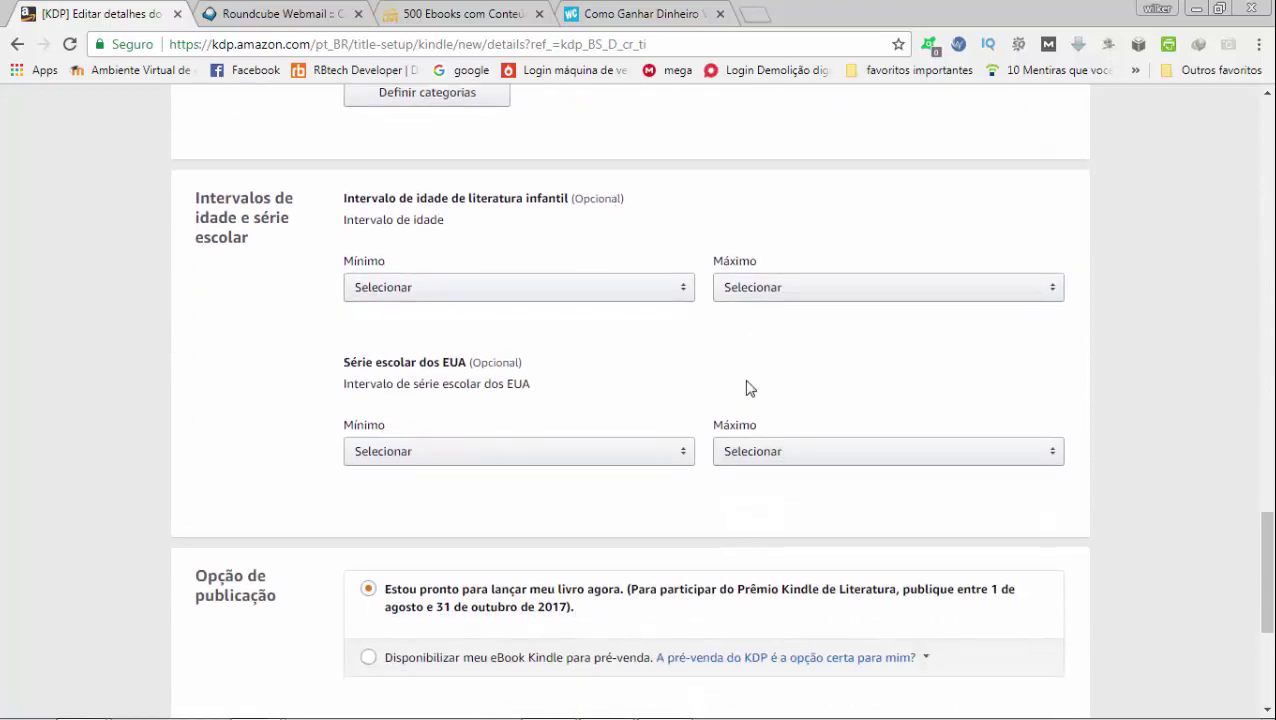
{"action": "scroll", "coordinate": [750, 388], "scroll_direction": "down", "scroll_amount": 2}
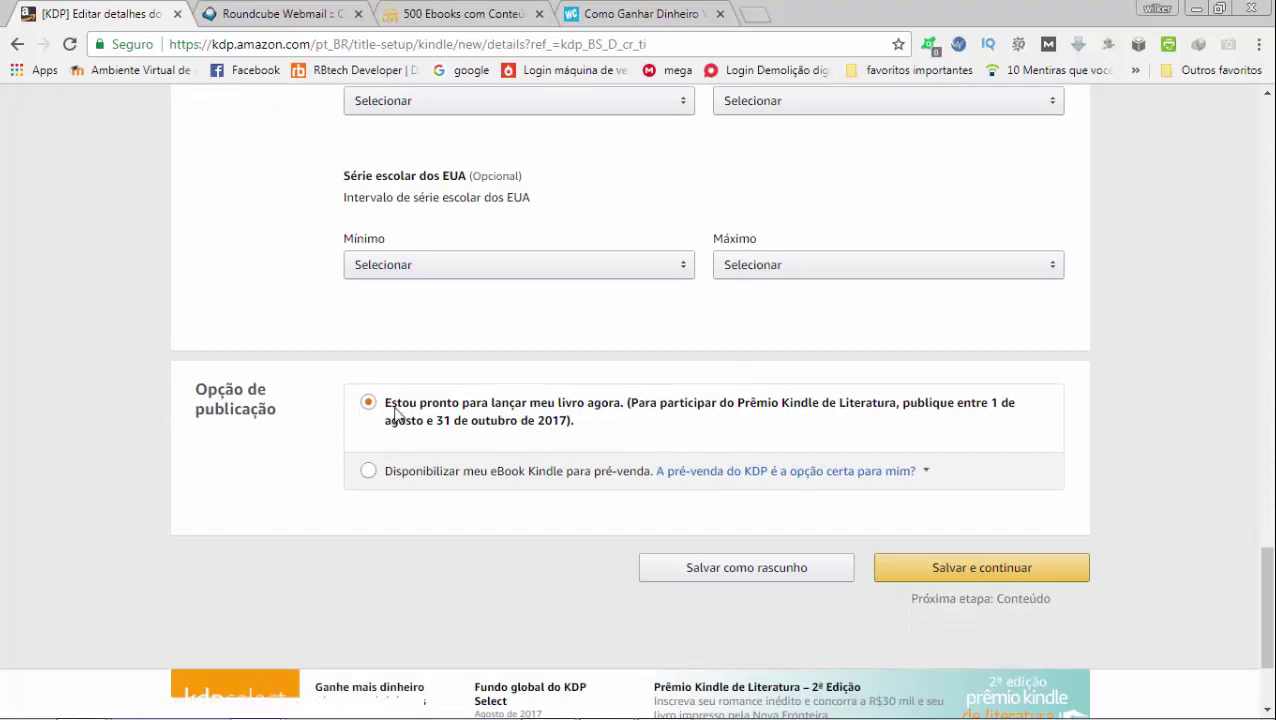
{"action": "left_click", "coordinate": [958, 568]}
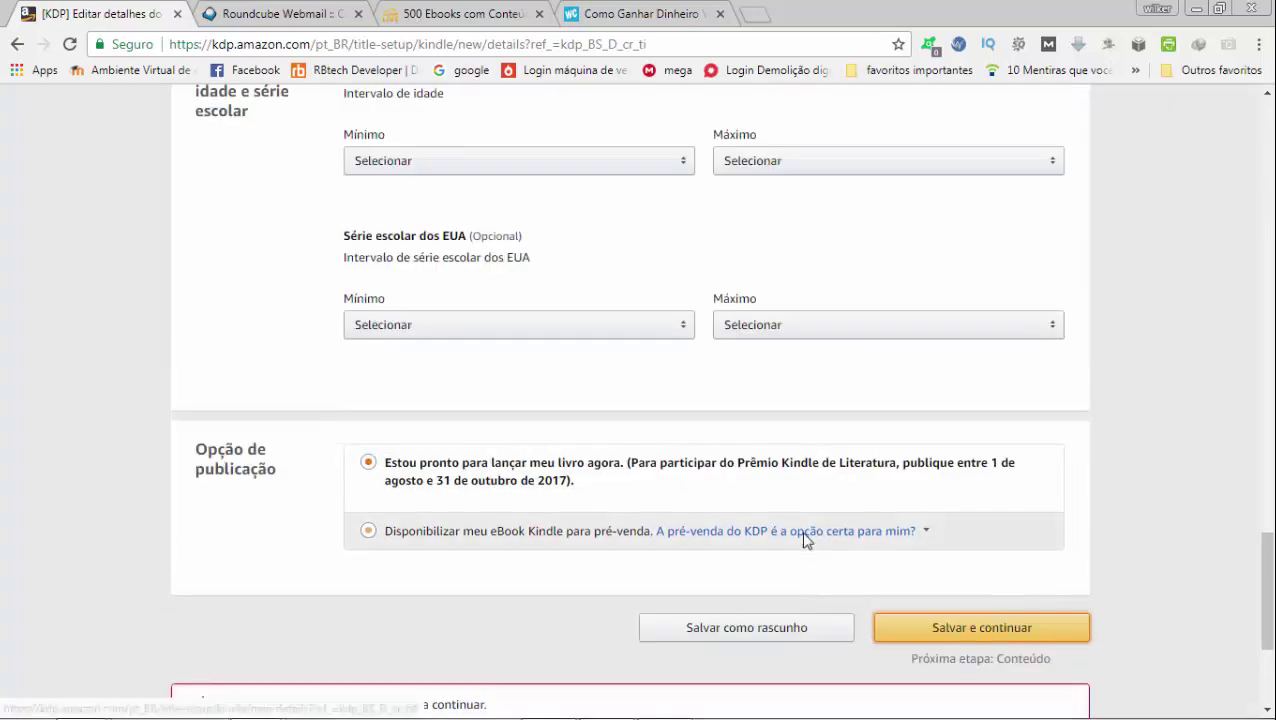
{"action": "mouse_move", "coordinate": [806, 540]}
{"action": "scroll", "coordinate": [806, 540], "scroll_direction": "up", "scroll_amount": 10}
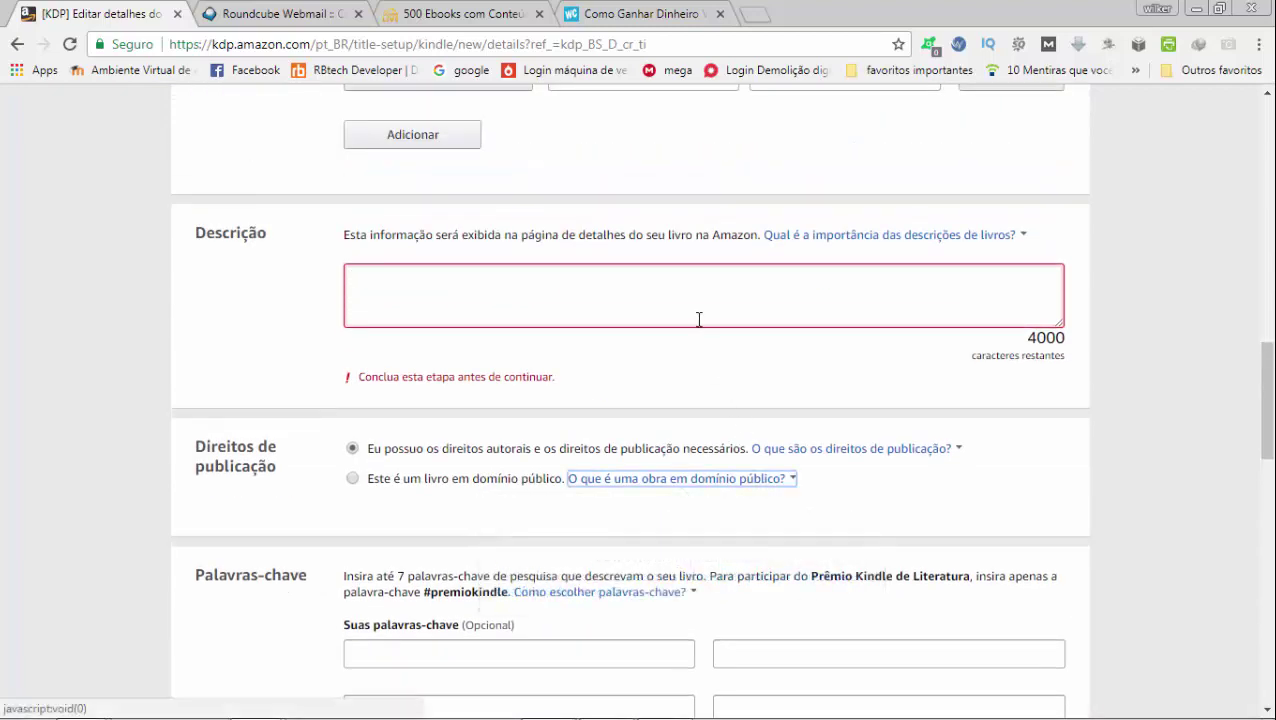
Enter 'descrição de texto' as the description and save the details to continue
{"action": "left_click", "coordinate": [699, 319]}
{"action": "type", "text": "de"}
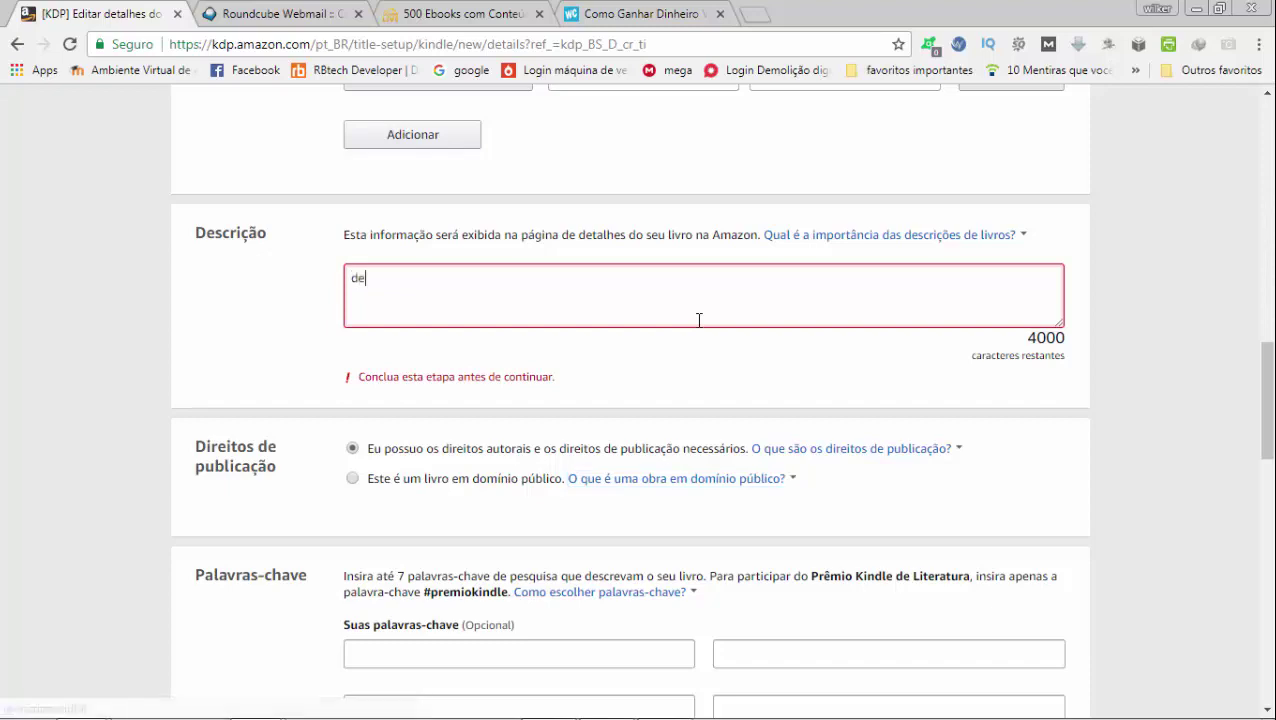
{"action": "type", "text": "scrição de texto"}
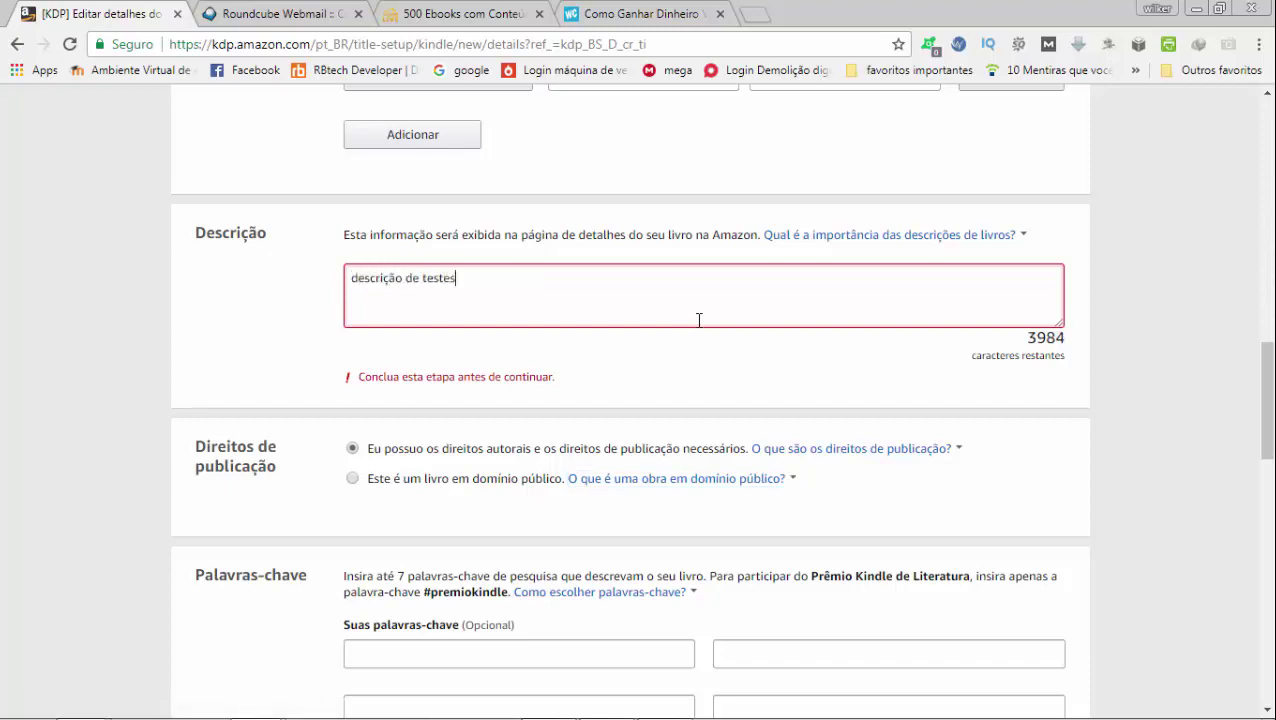
{"action": "scroll", "coordinate": [649, 376], "scroll_direction": "down", "scroll_amount": 7}
{"action": "scroll", "coordinate": [649, 376], "scroll_direction": "down", "scroll_amount": 5}
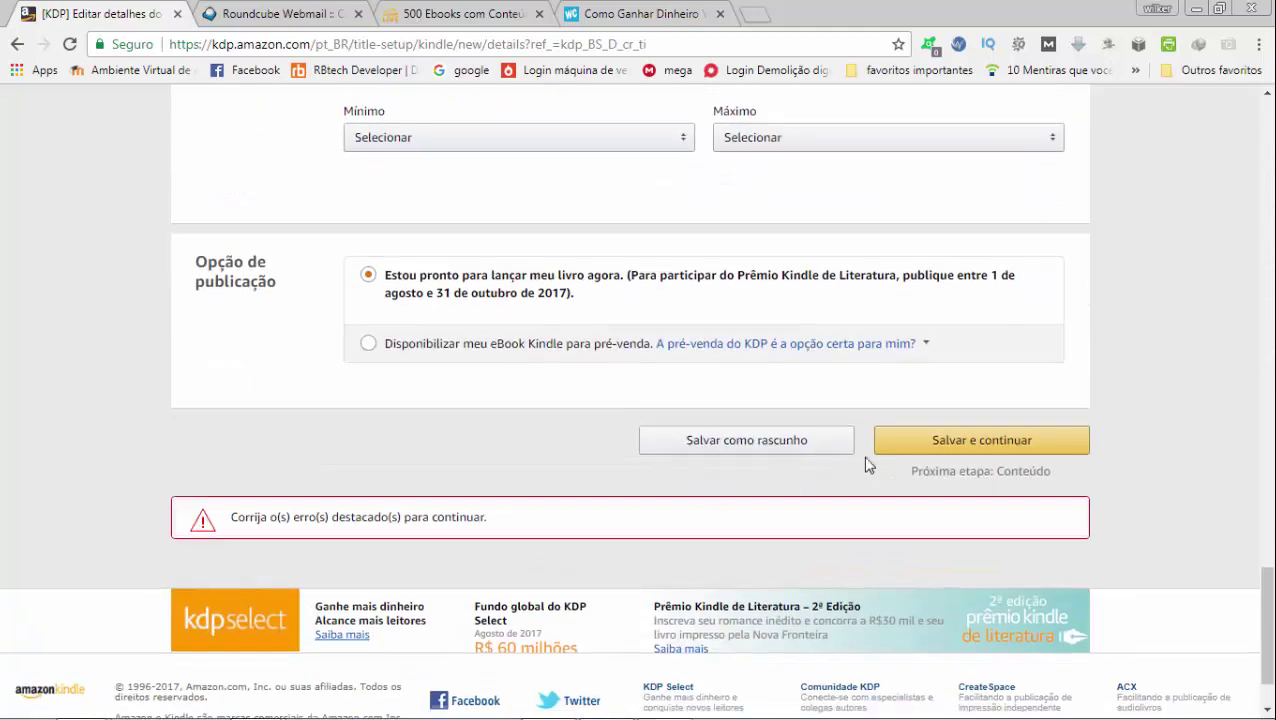
{"action": "left_click", "coordinate": [917, 455]}
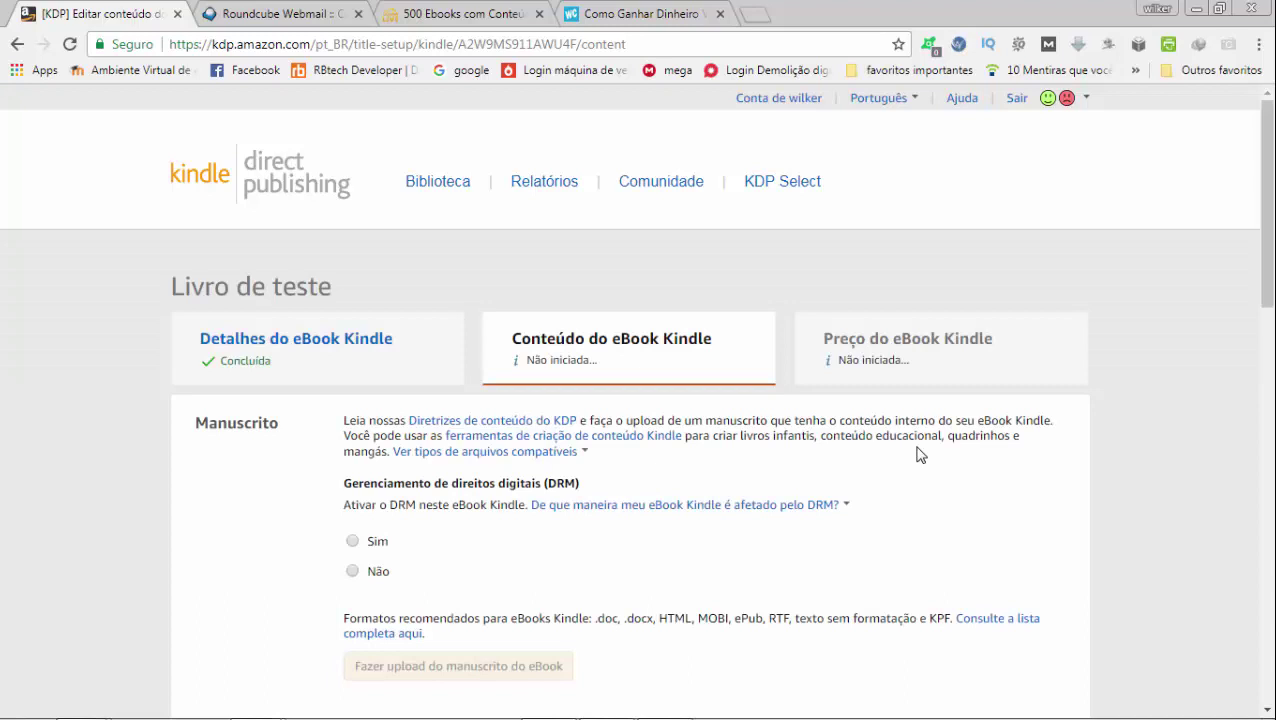
Set DRM to Não and upload the first activity .docx manuscript from Downloads
{"action": "scroll", "coordinate": [920, 455], "scroll_direction": "down", "scroll_amount": 2}
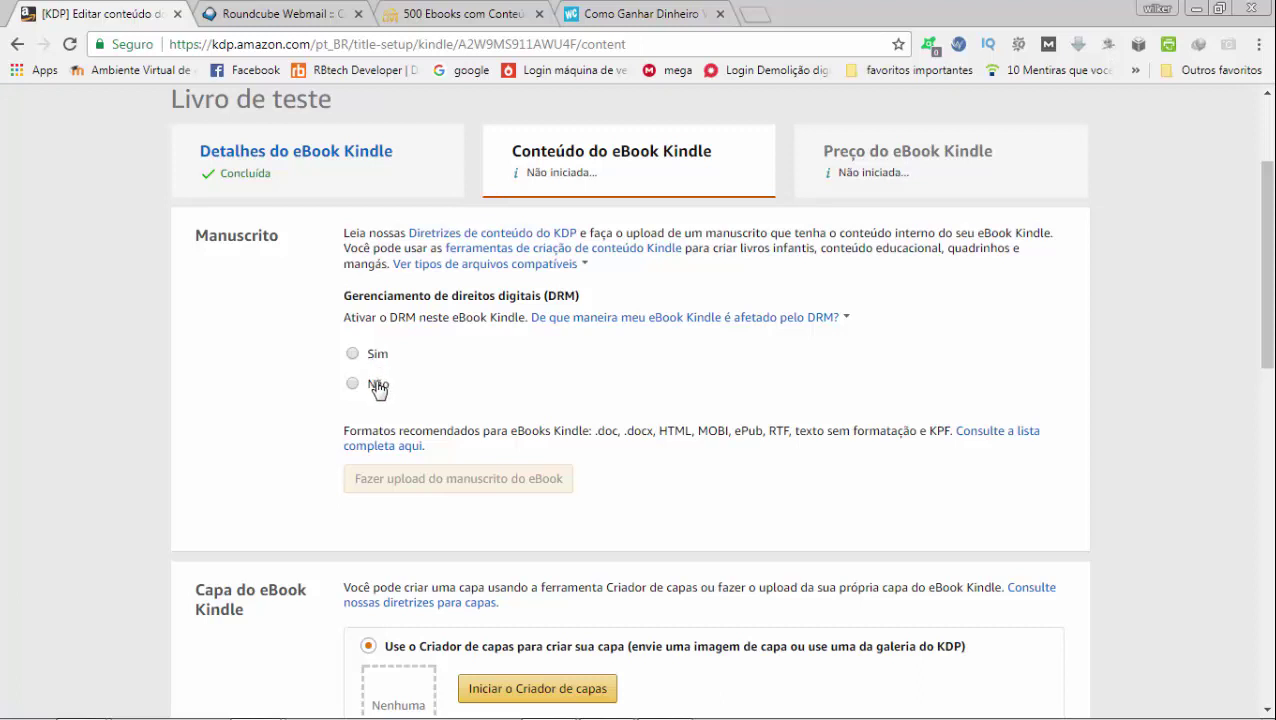
{"action": "left_click", "coordinate": [374, 385]}
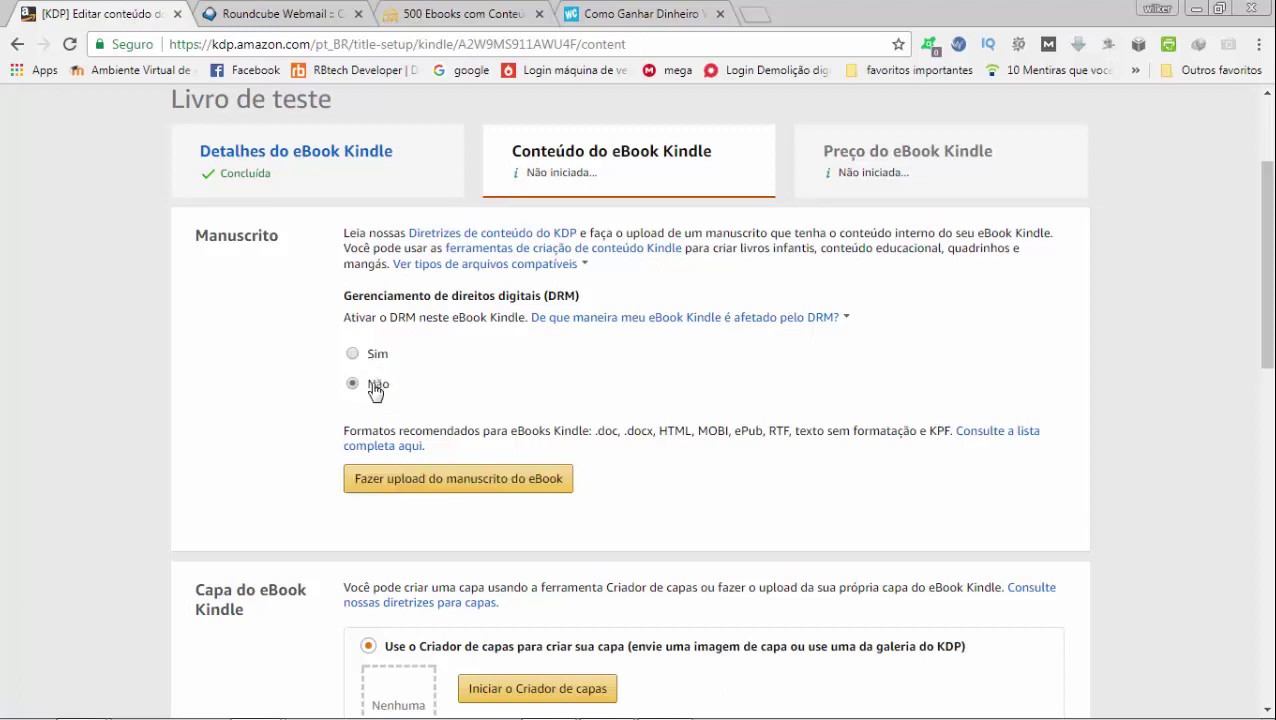
{"action": "left_click", "coordinate": [415, 479]}
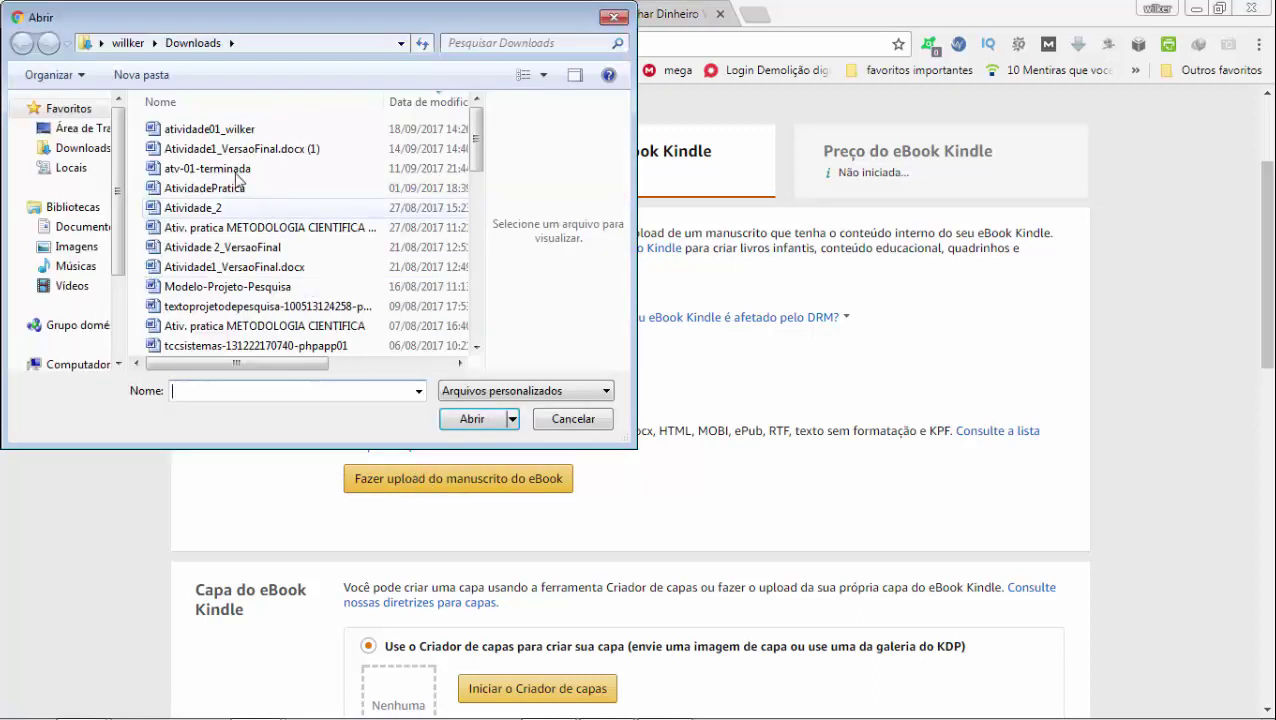
{"action": "left_click", "coordinate": [200, 129]}
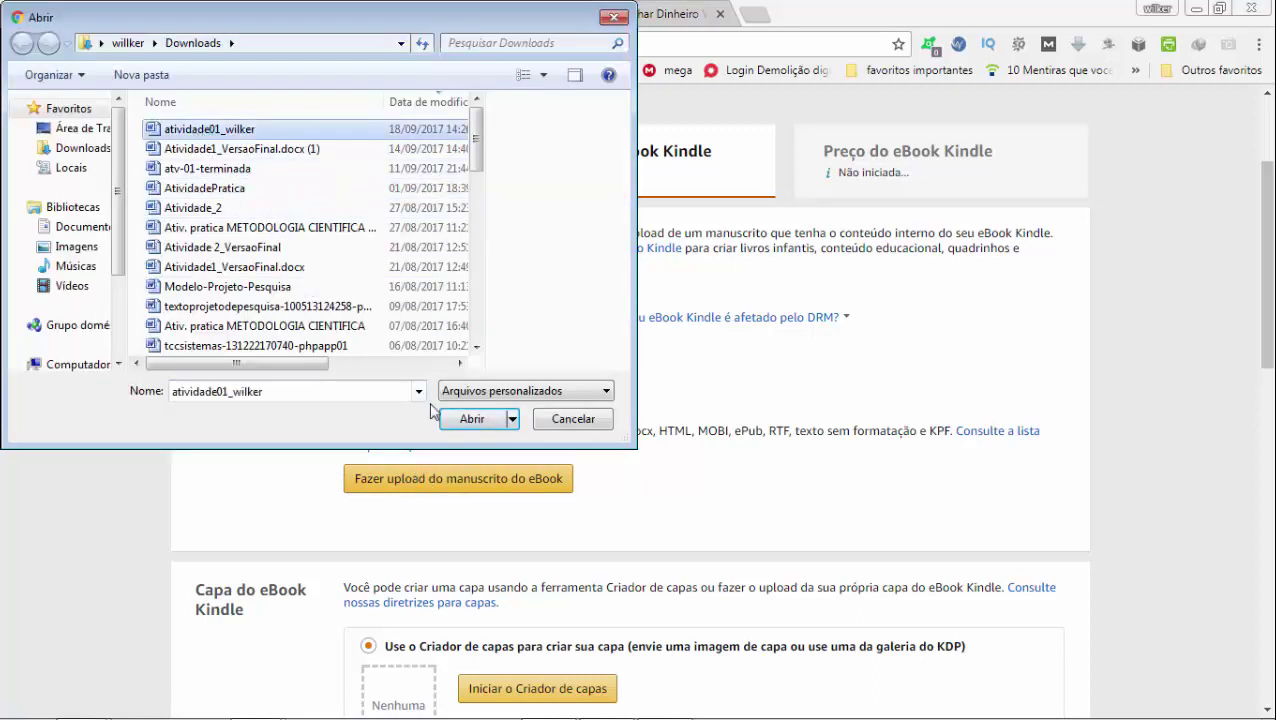
{"action": "left_click", "coordinate": [495, 419]}
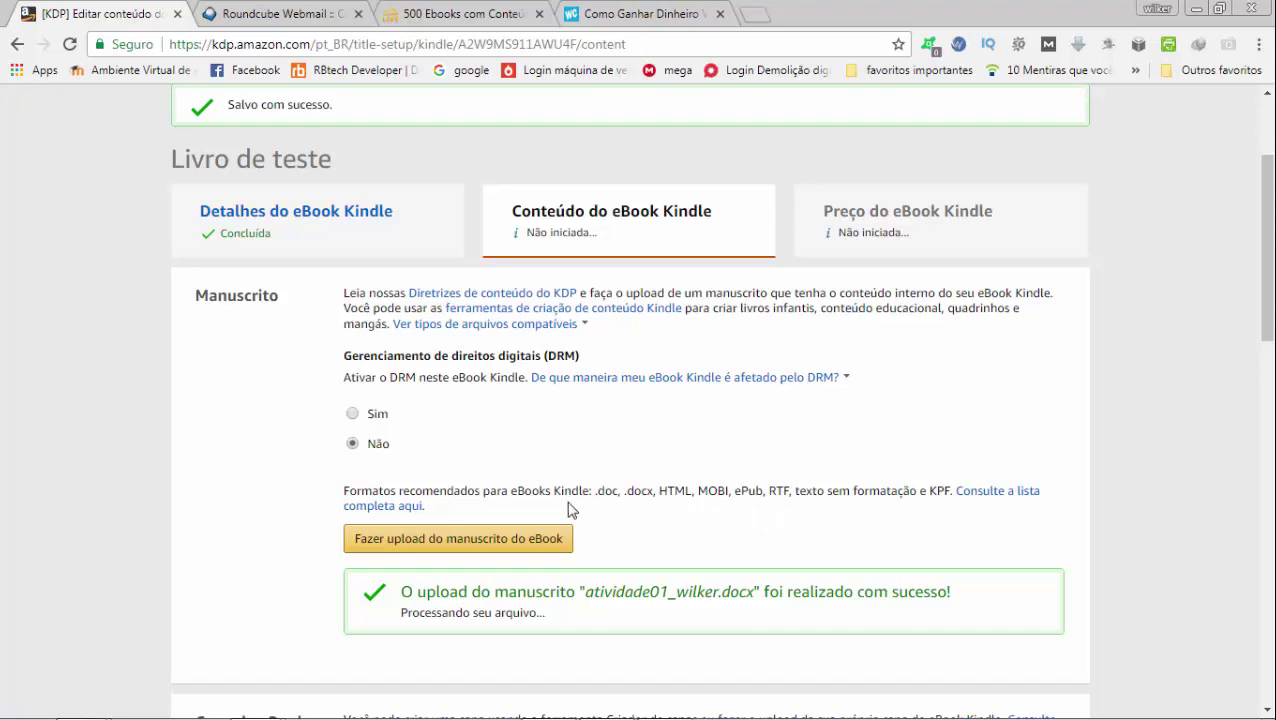
Start Cover Creator from the Capa do eBook Kindle section
{"action": "scroll", "coordinate": [592, 485], "scroll_direction": "down", "scroll_amount": 1}
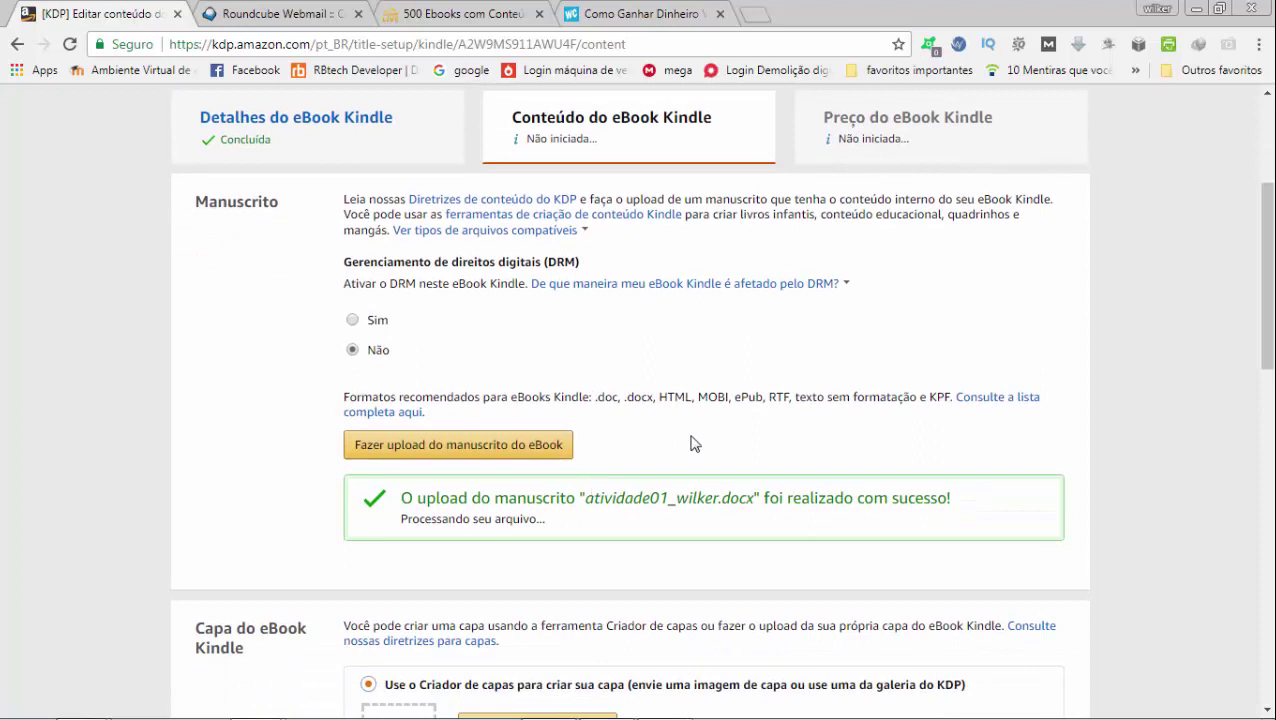
{"action": "scroll", "coordinate": [700, 433], "scroll_direction": "down", "scroll_amount": 1}
{"action": "scroll", "coordinate": [700, 433], "scroll_direction": "down", "scroll_amount": 1}
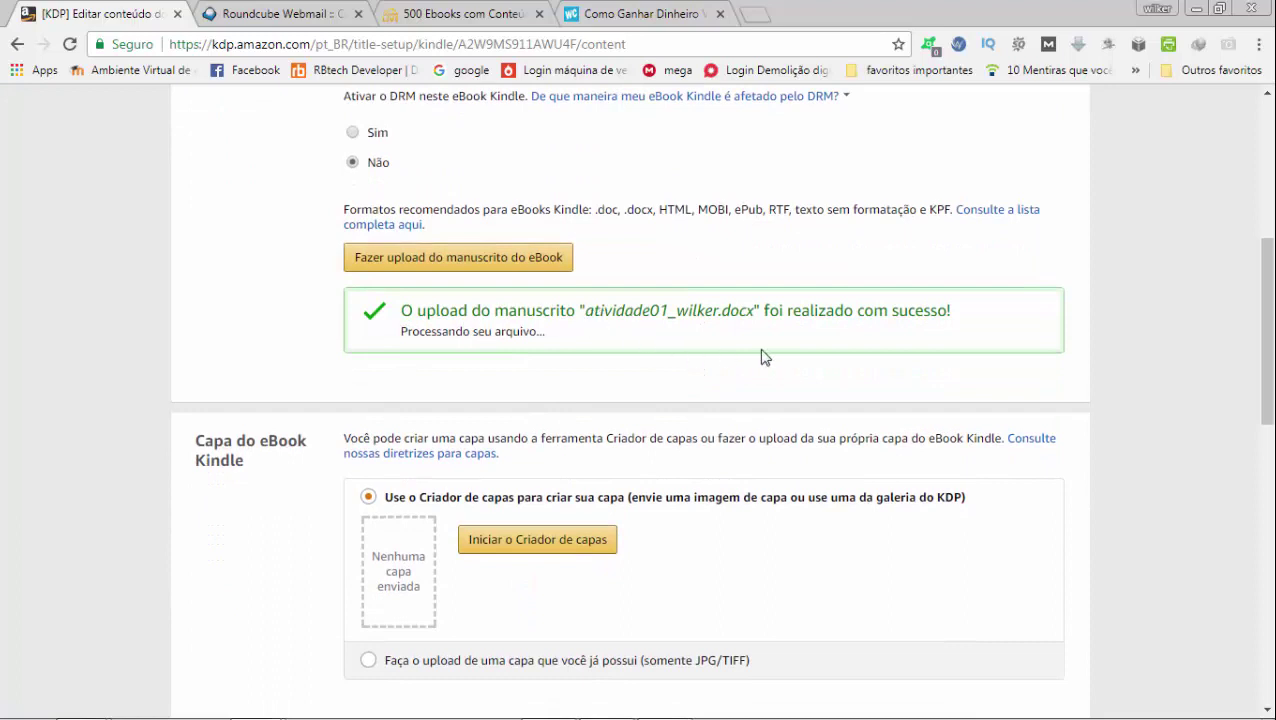
{"action": "scroll", "coordinate": [632, 381], "scroll_direction": "down", "scroll_amount": 2}
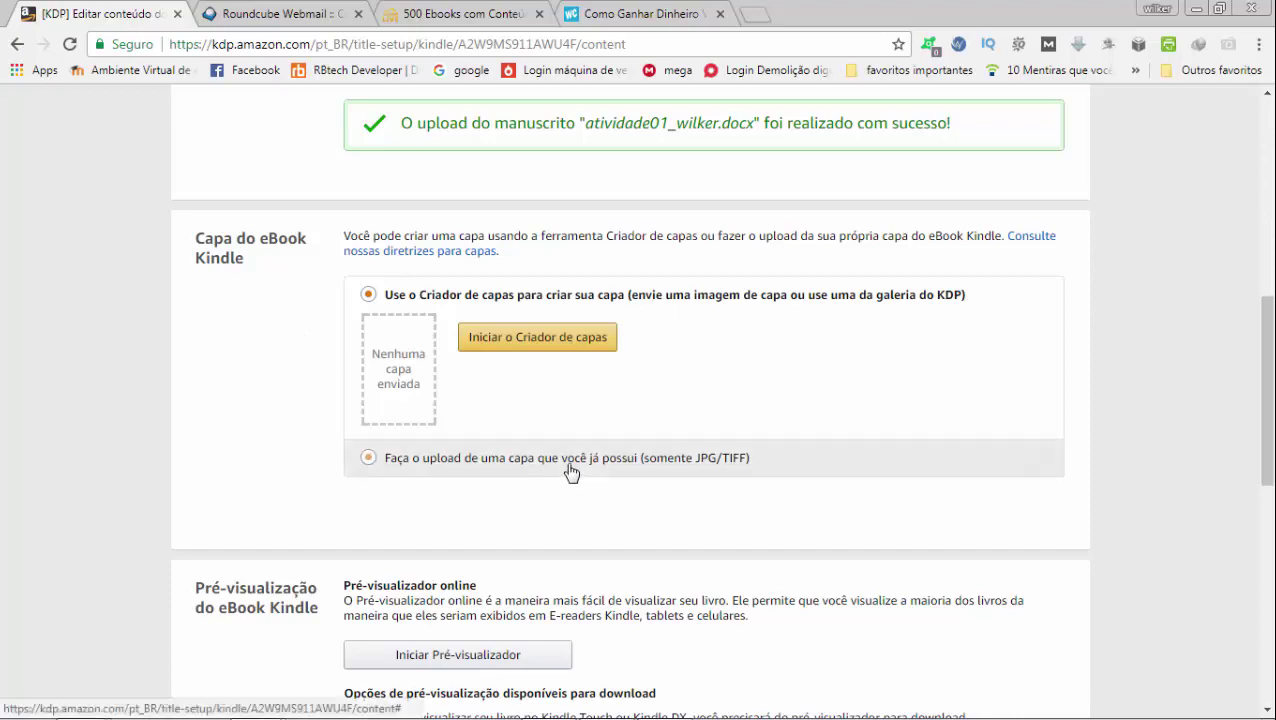
{"action": "left_click", "coordinate": [518, 344]}
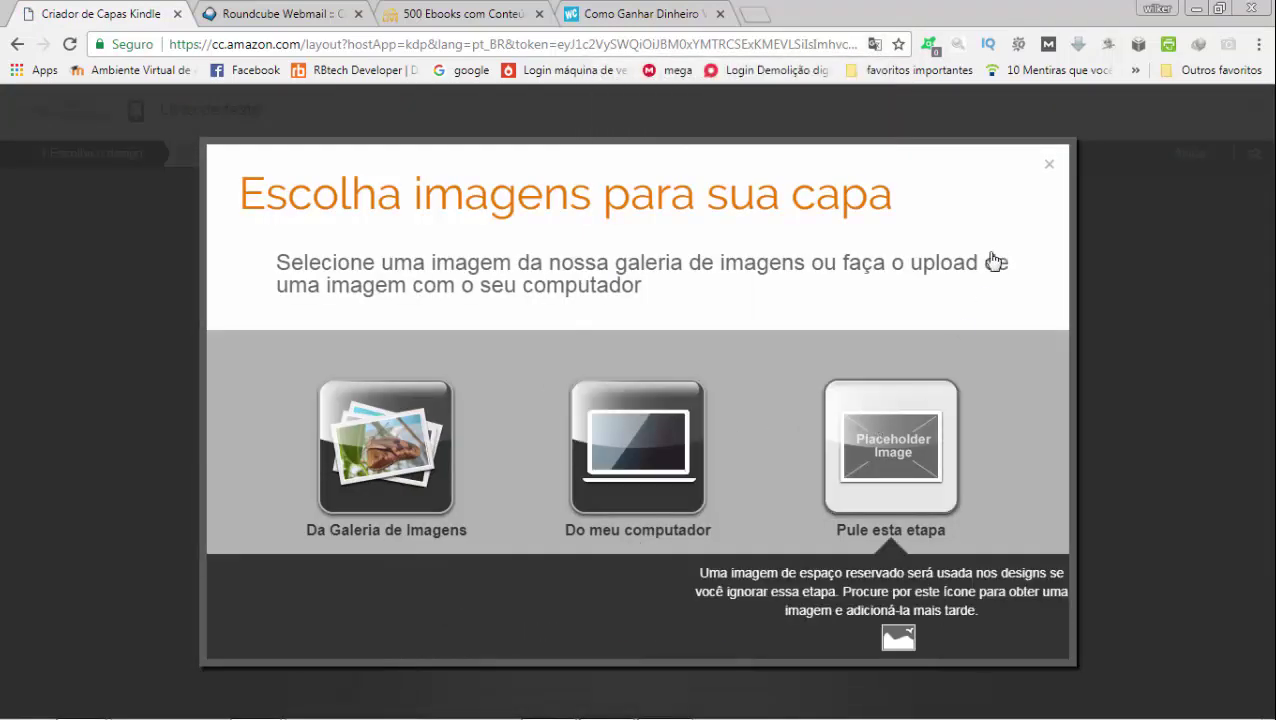
Skip the image, choose the red text-only design, preview it, and save and submit the cover
{"action": "left_click", "coordinate": [912, 457]}
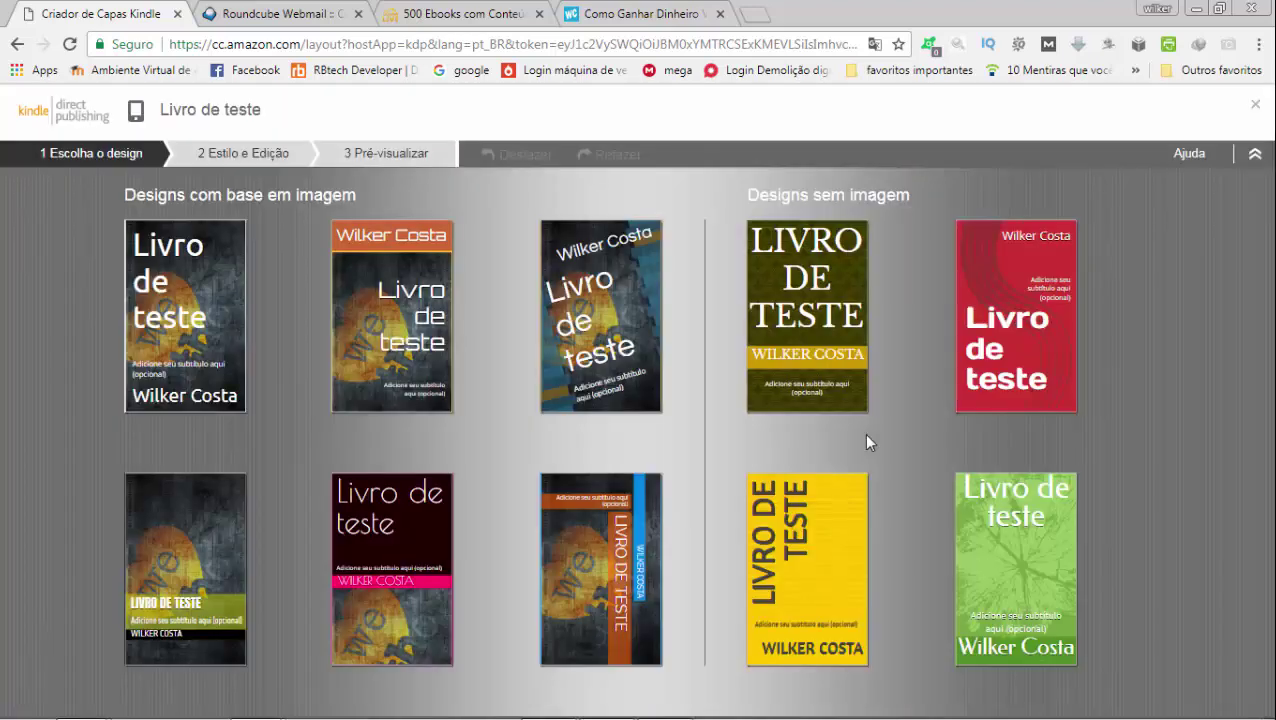
{"action": "mouse_move", "coordinate": [999, 325]}
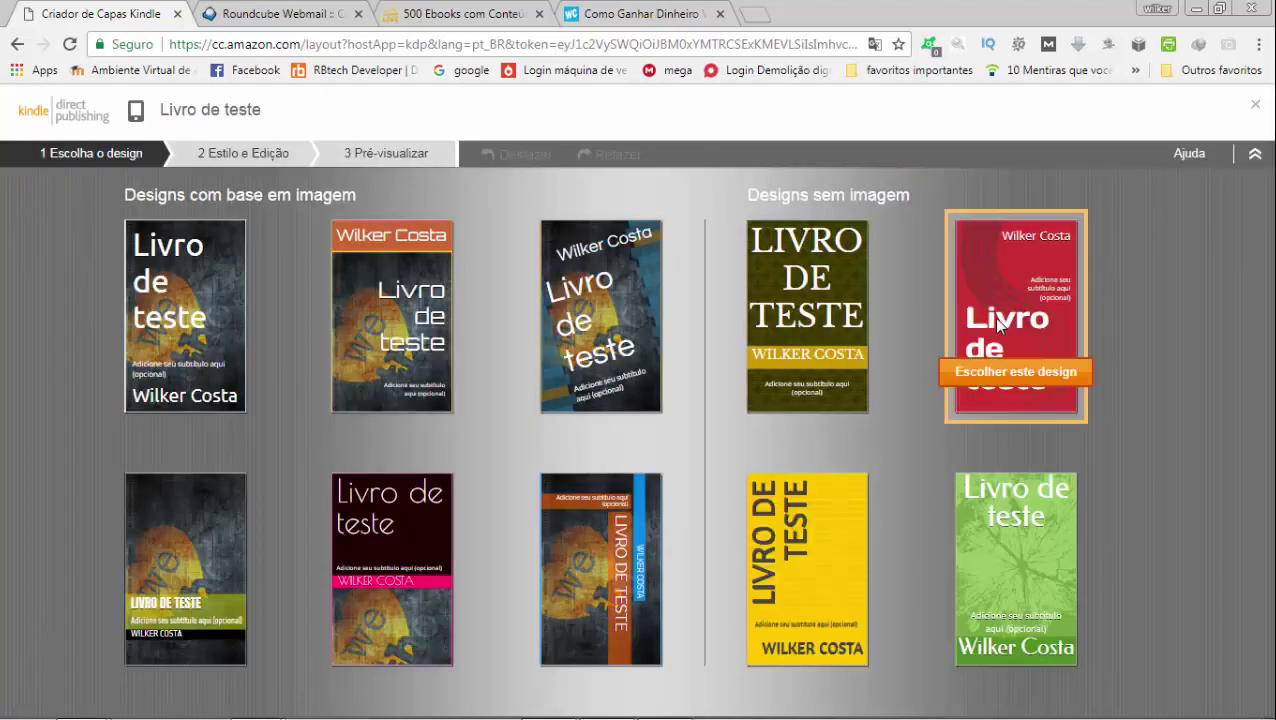
{"action": "left_click", "coordinate": [1012, 383]}
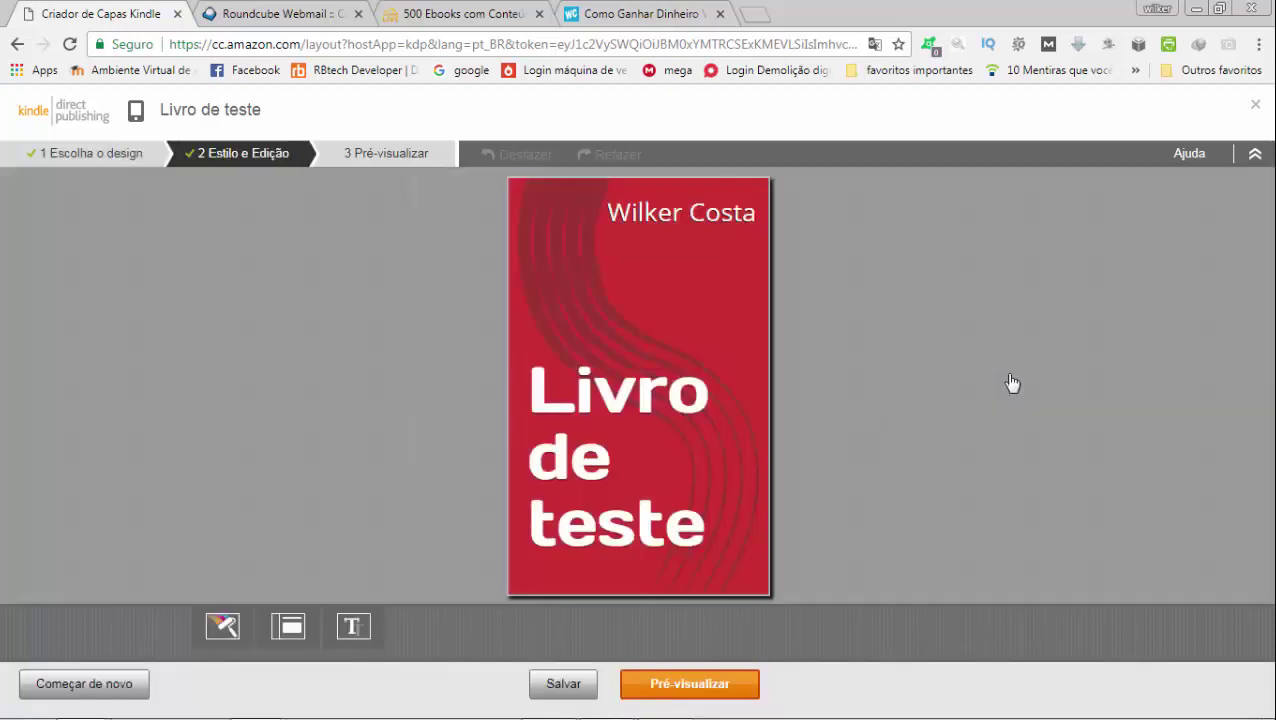
{"action": "left_click", "coordinate": [707, 688]}
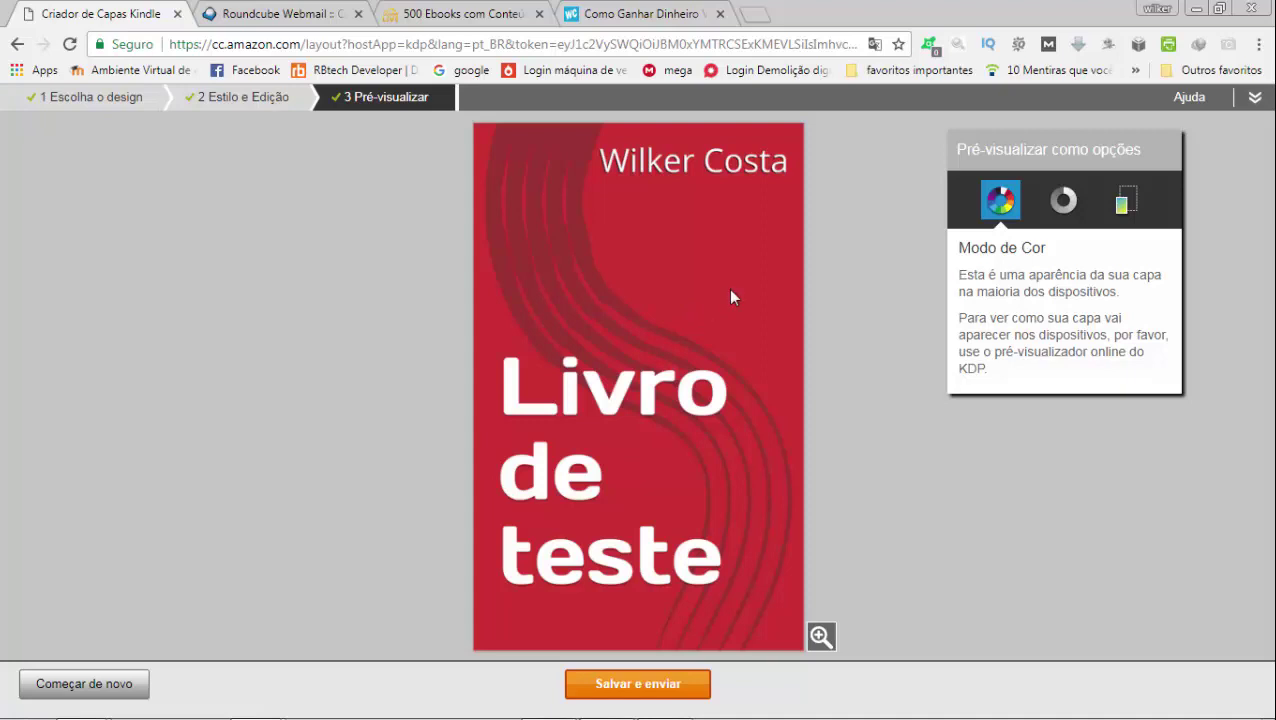
{"action": "left_click", "coordinate": [672, 683]}
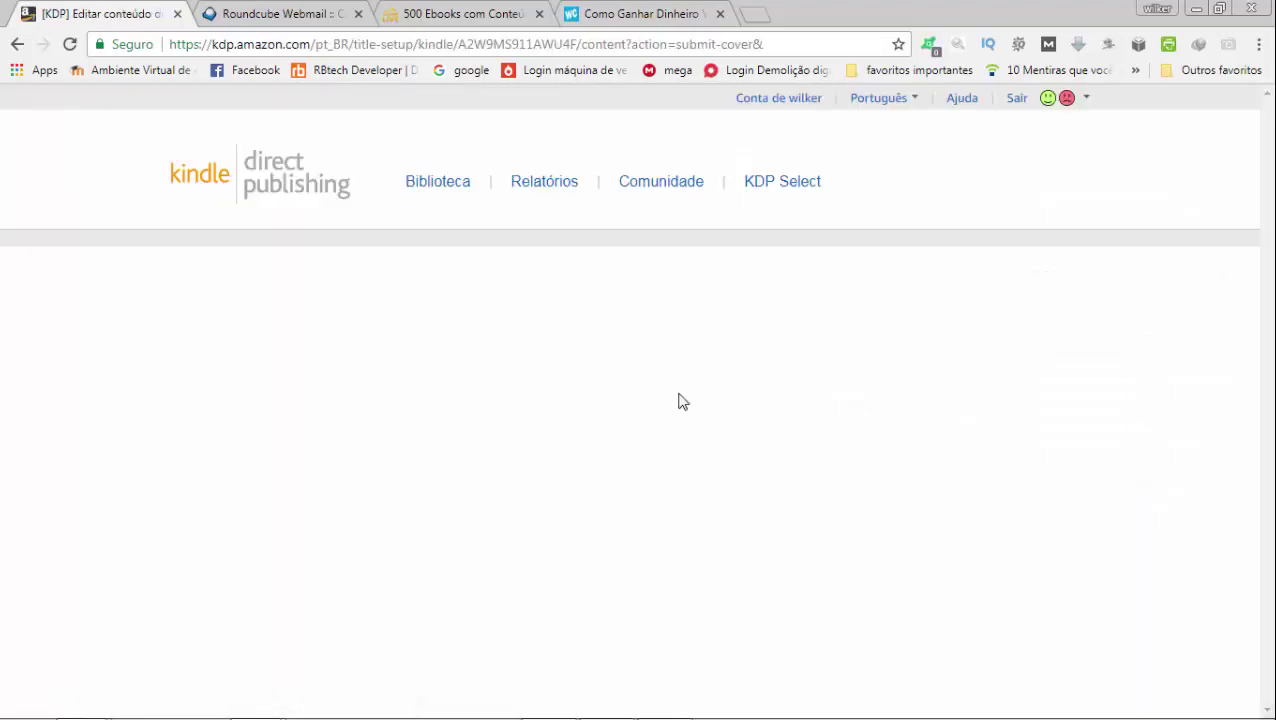
Move past the cover, preview and ISBN sections and save the content step with Salvar e continuar
{"action": "scroll", "coordinate": [678, 401], "scroll_direction": "down", "scroll_amount": 4}
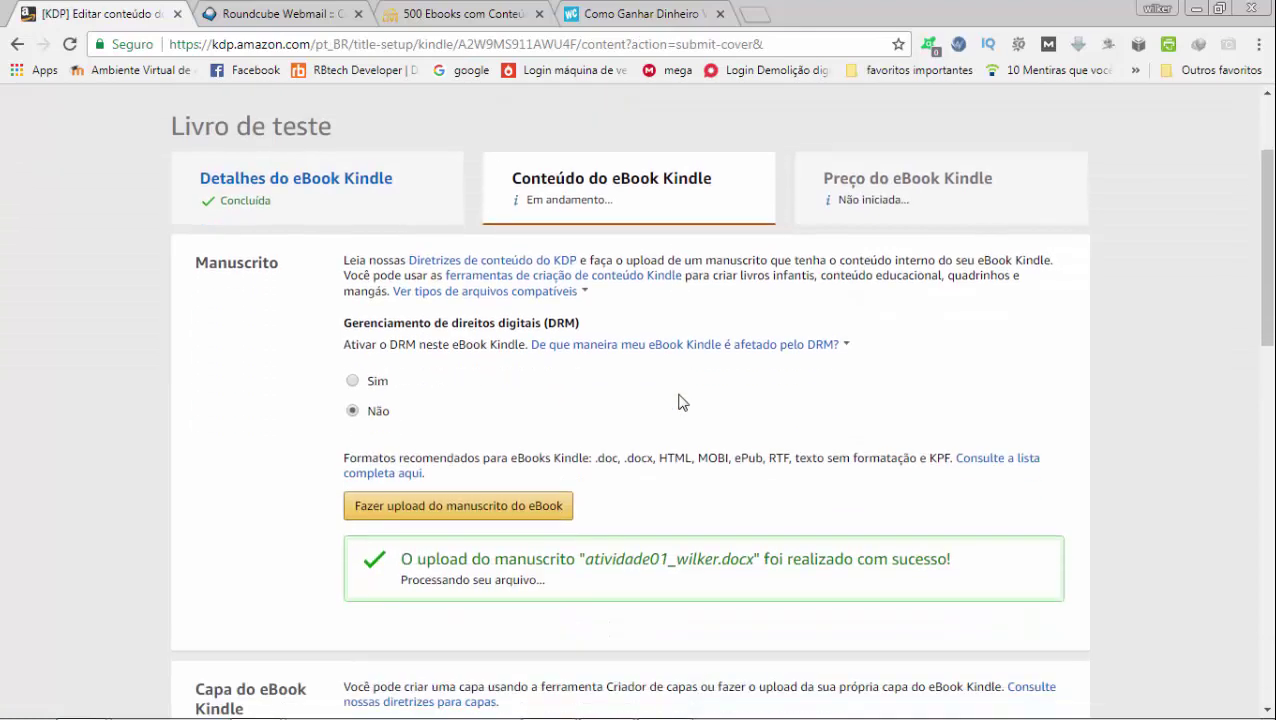
{"action": "scroll", "coordinate": [632, 420], "scroll_direction": "down", "scroll_amount": 4}
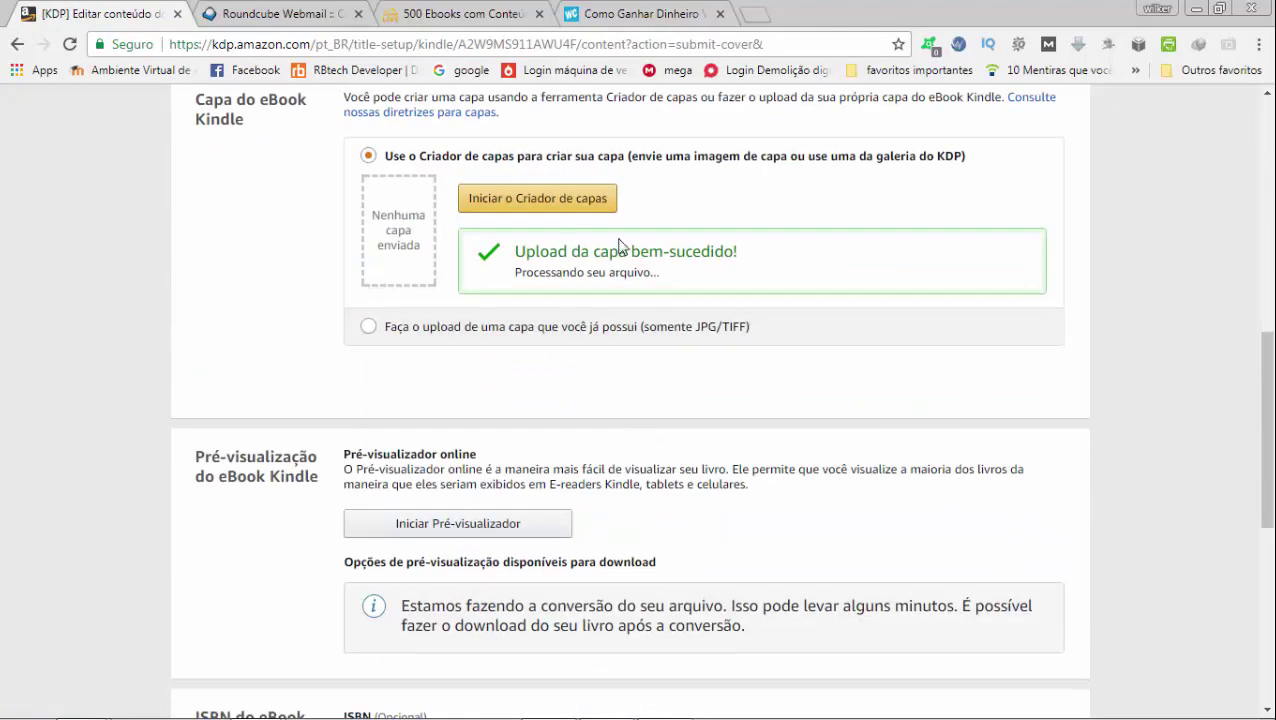
{"action": "scroll", "coordinate": [630, 390], "scroll_direction": "down", "scroll_amount": 2}
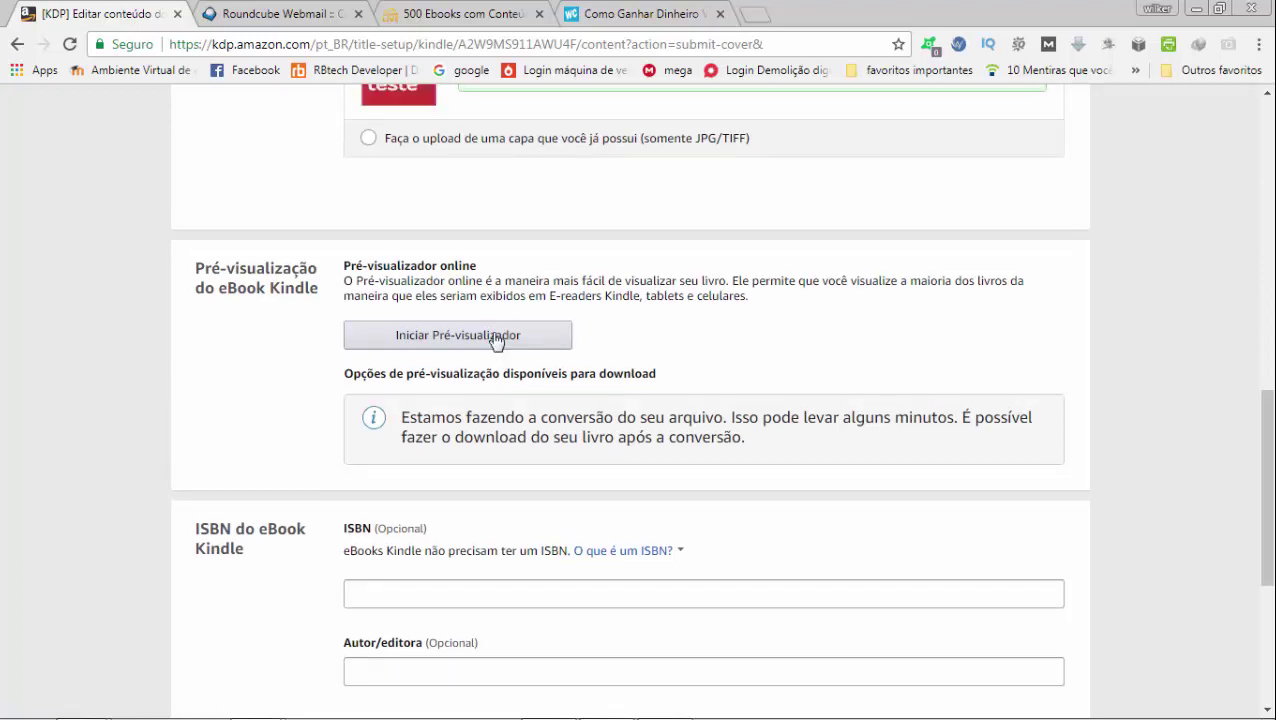
{"action": "scroll", "coordinate": [497, 455], "scroll_direction": "down", "scroll_amount": 3}
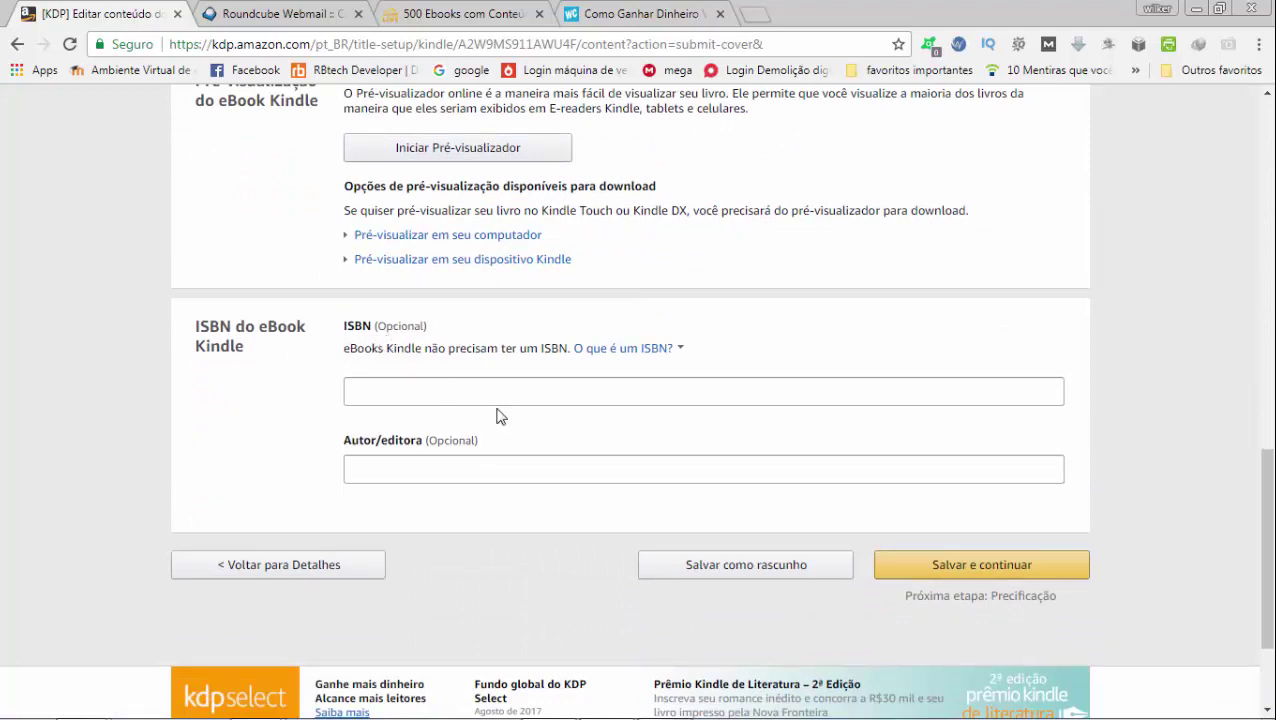
{"action": "left_click", "coordinate": [964, 575]}
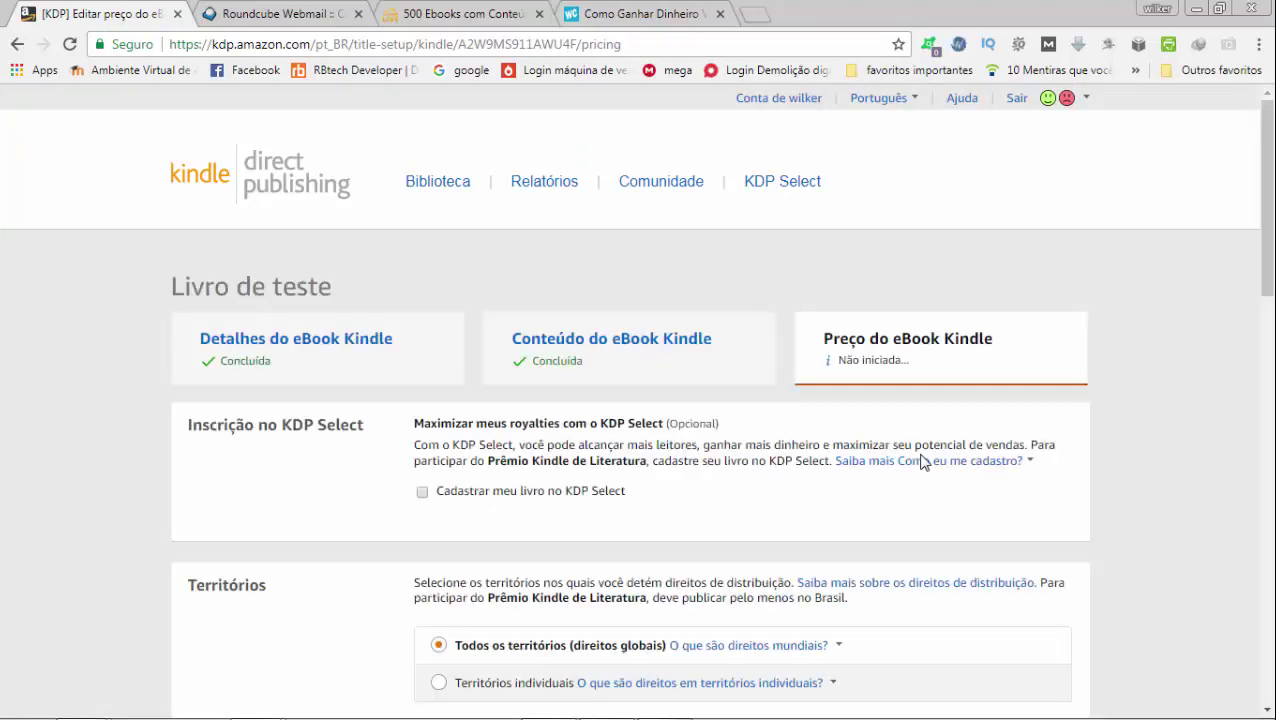
On the Preço do eBook Kindle page, follow Como eu me cadastro? to read about KDP Select enrollment
{"action": "left_click", "coordinate": [922, 462]}
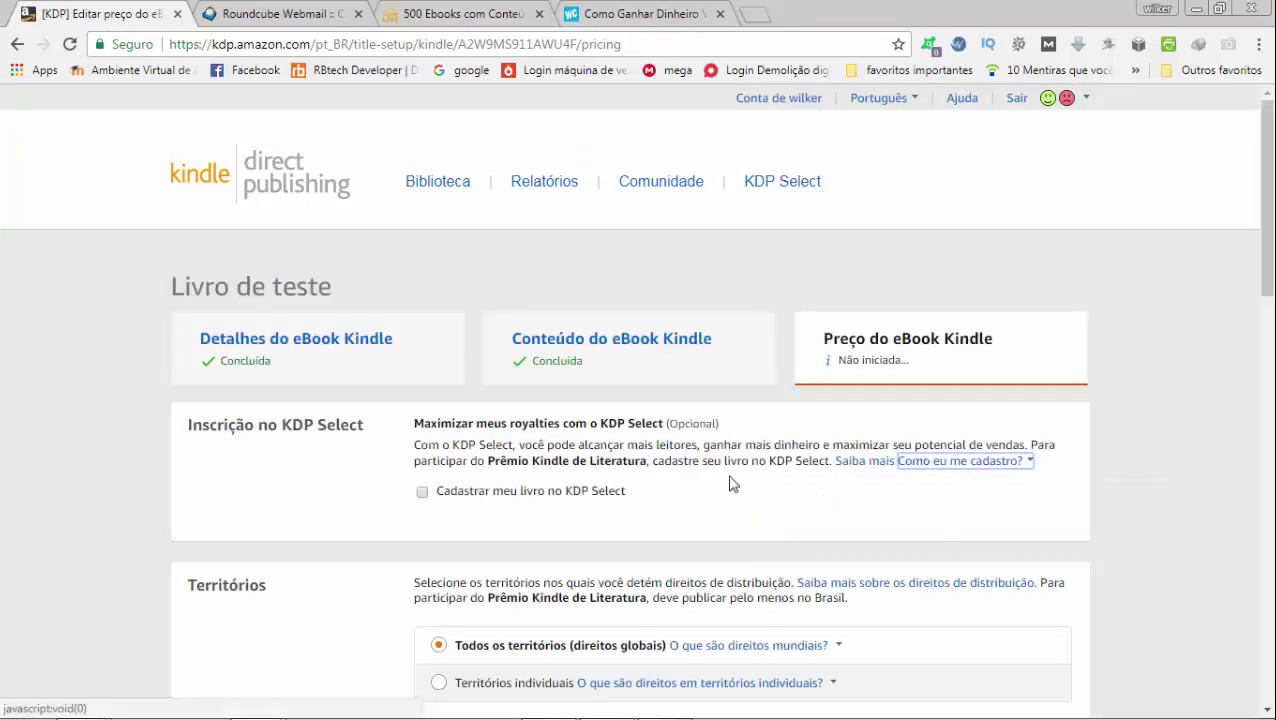